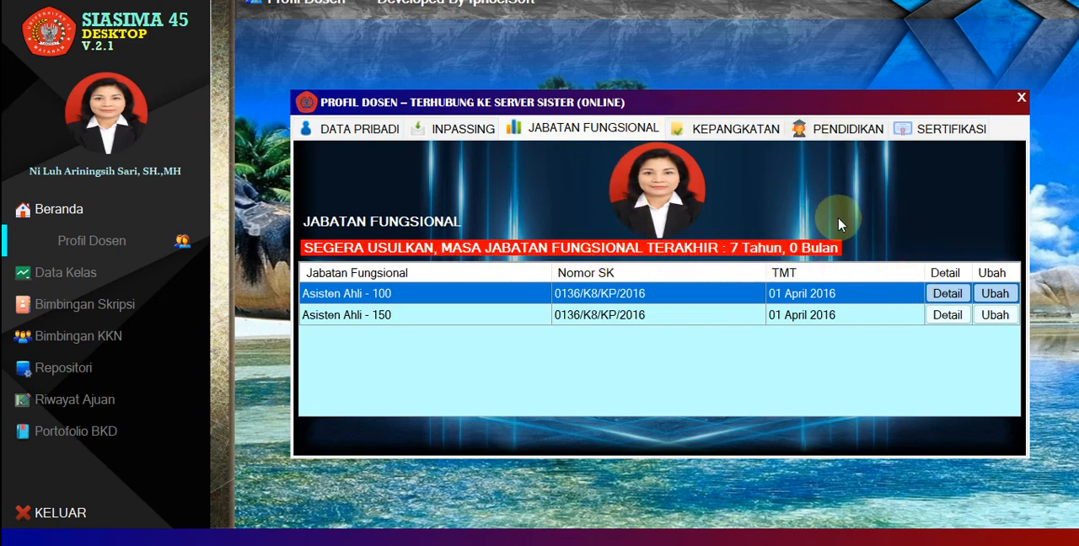
Review the lecturer profile's rank, education, certification, functional position, inpassing and personal data records, and close the profile.
click(767, 135)
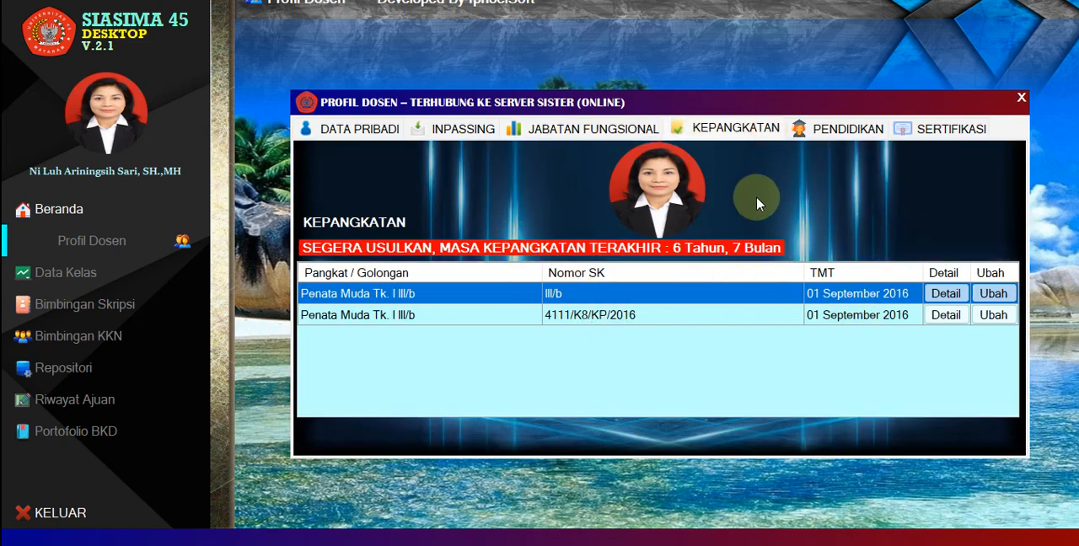
click(805, 128)
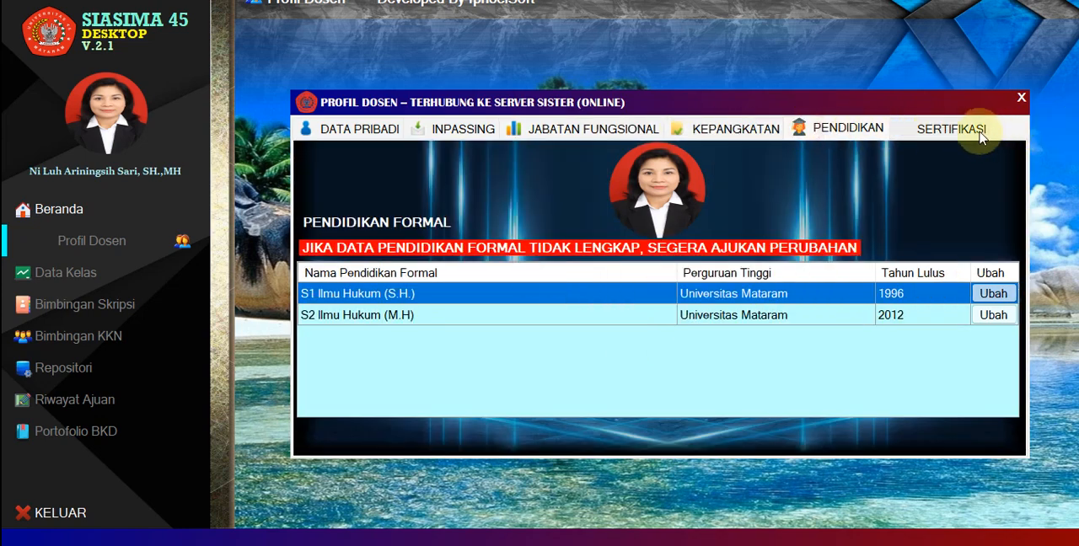
click(920, 137)
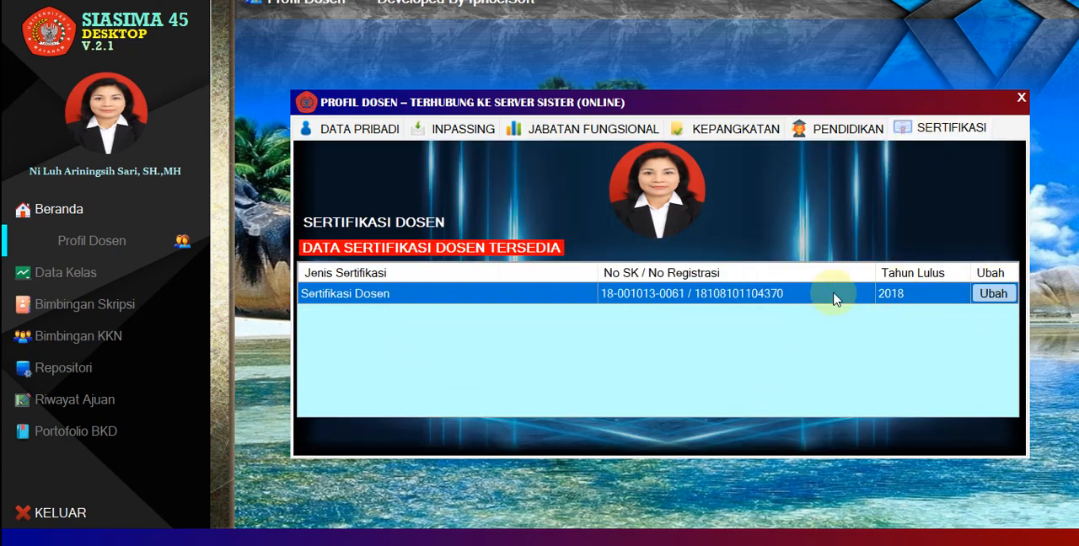
click(830, 132)
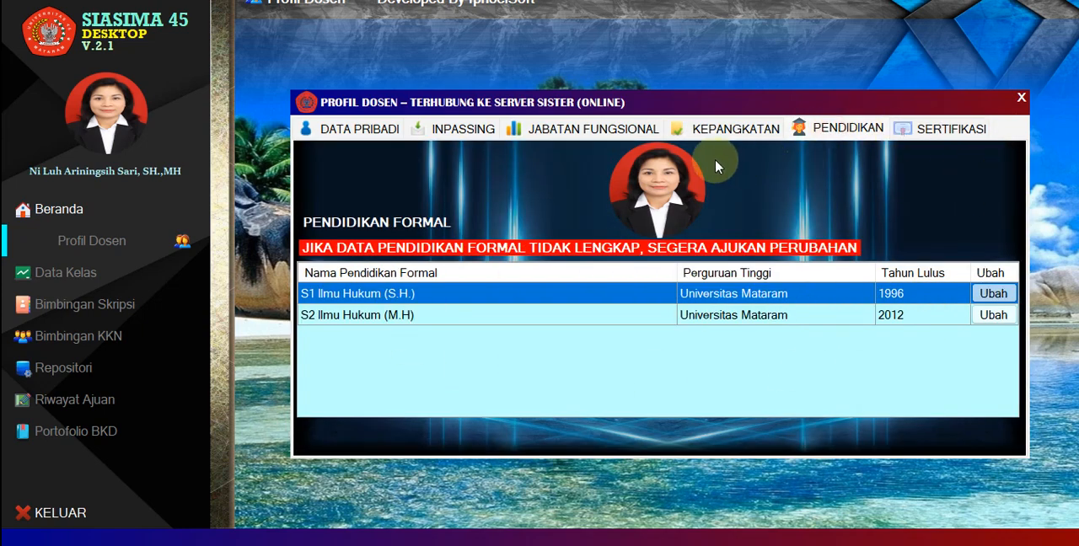
click(739, 128)
click(594, 129)
click(468, 130)
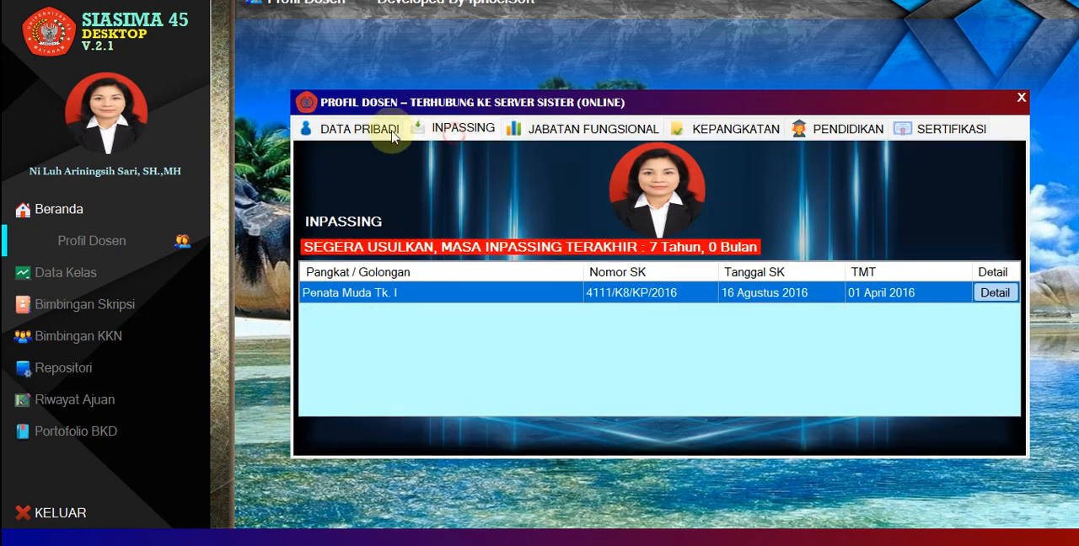
click(348, 132)
click(459, 128)
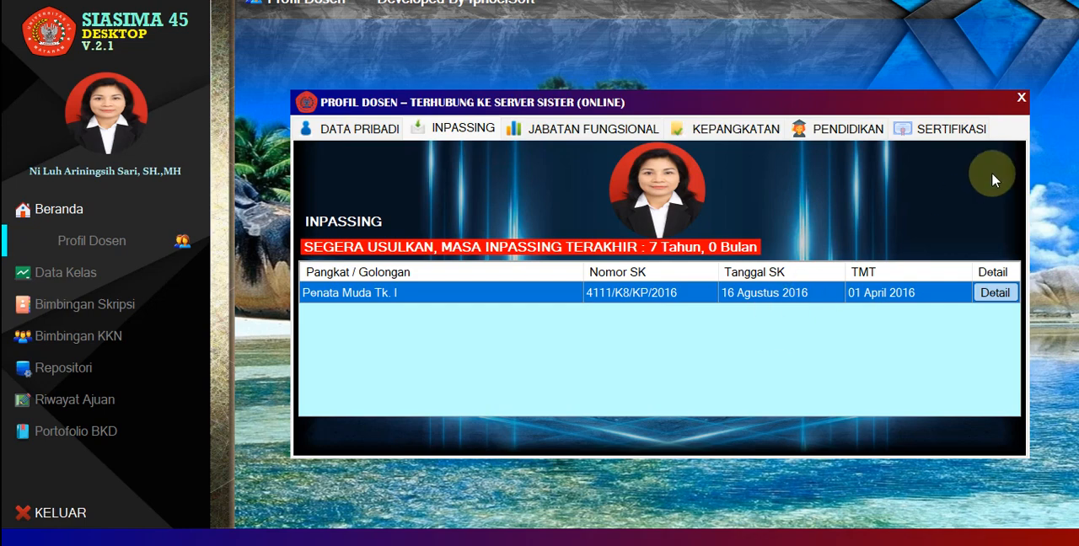
click(1021, 100)
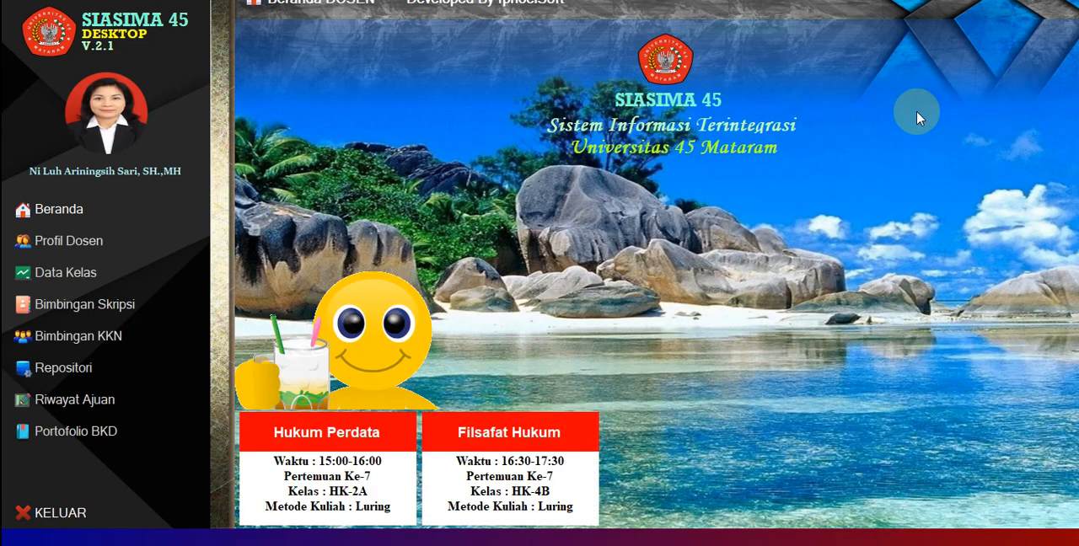
Open Riwayat Ajuan and look through each category of submitted data changes, returning to Data Pokok.
click(75, 407)
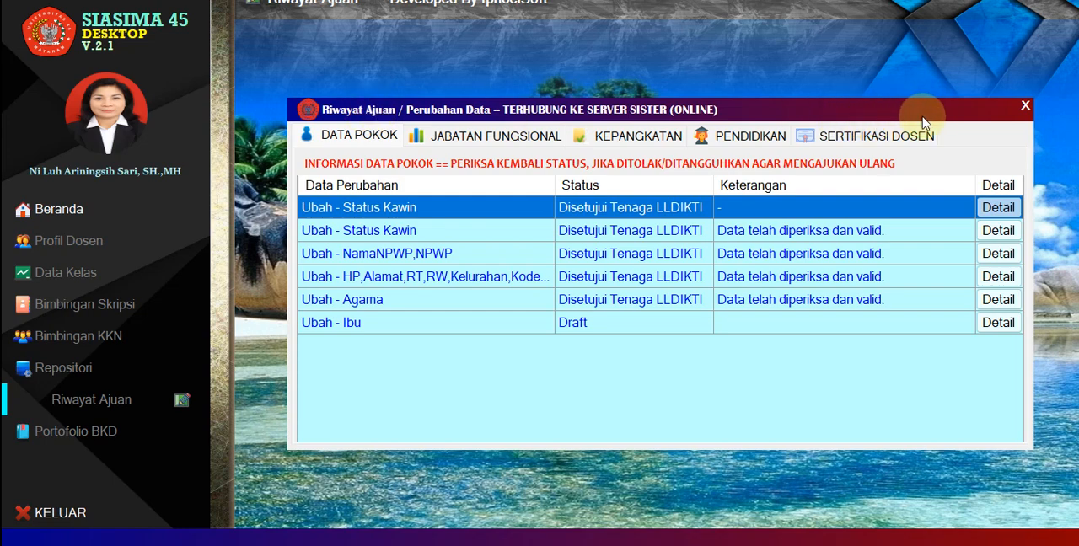
click(484, 142)
click(631, 137)
click(746, 137)
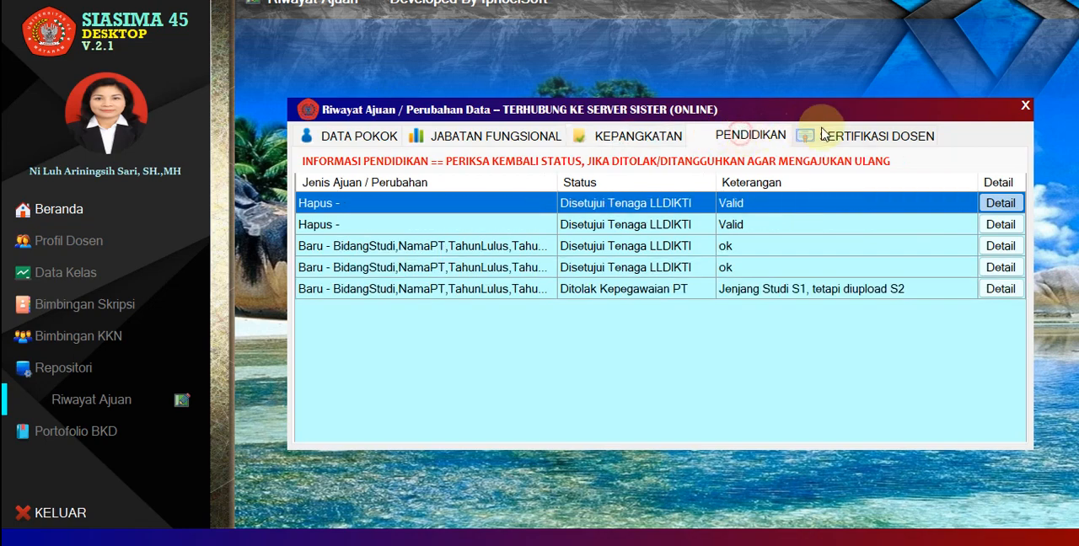
click(903, 136)
click(352, 139)
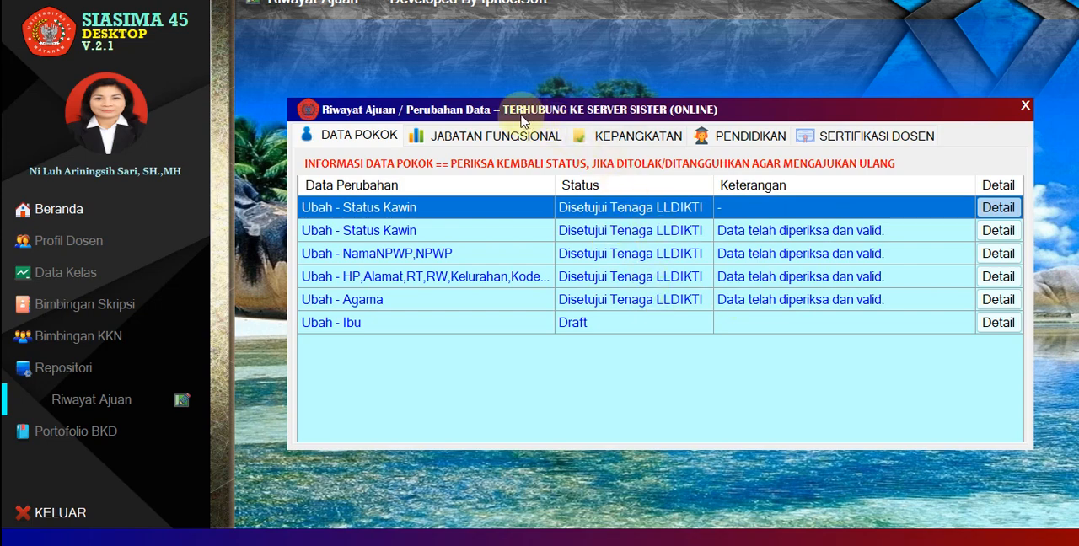
Examine the Jabatan Fungsional submissions, including the details of the draft AngkaKredit,Jabatan change.
click(449, 138)
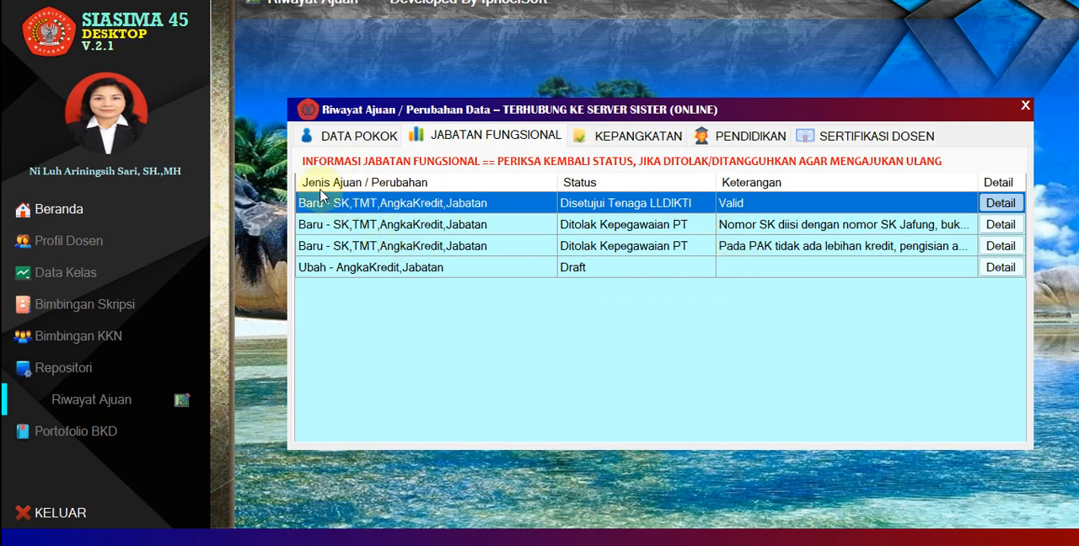
click(321, 272)
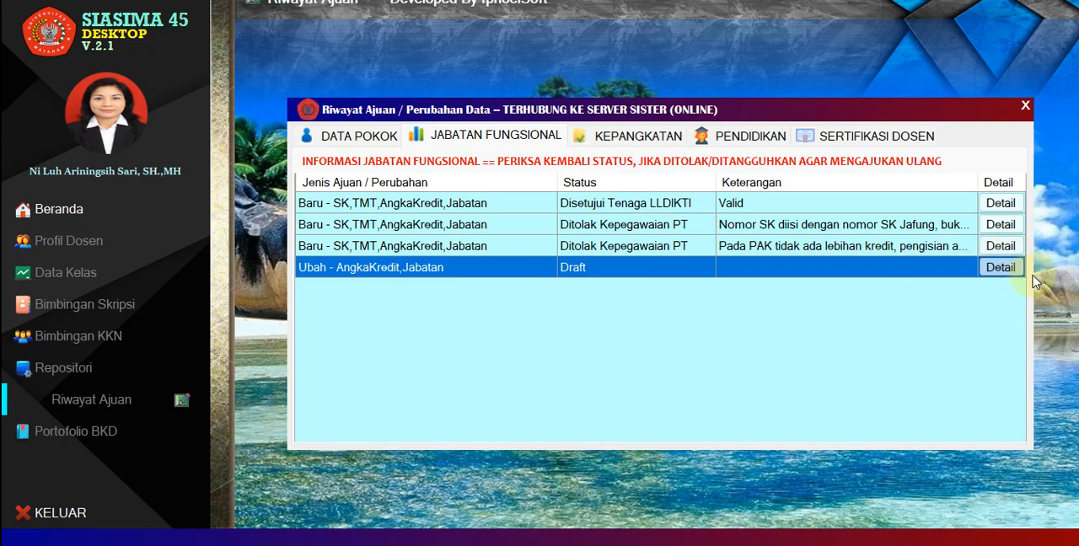
click(1001, 268)
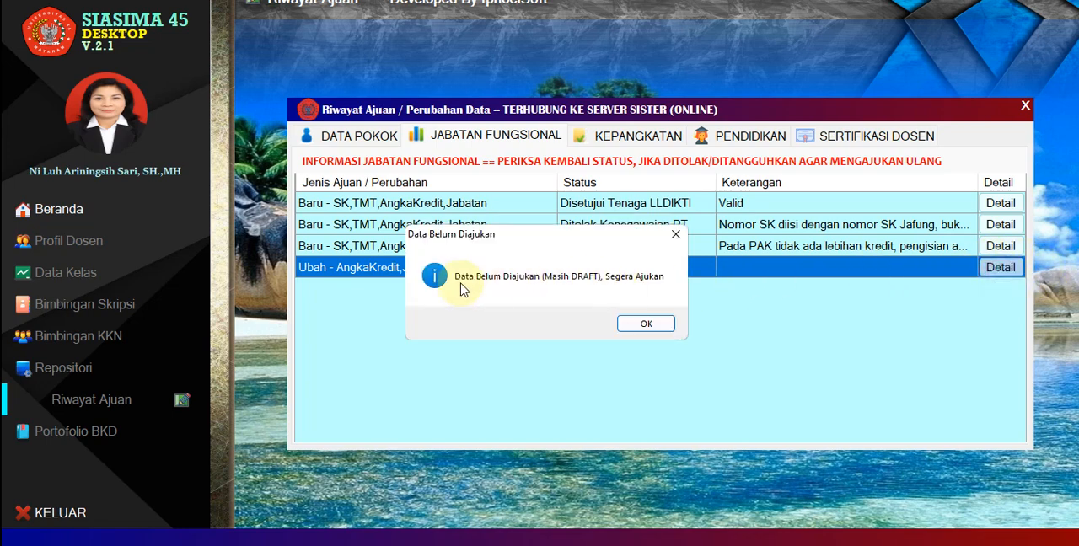
click(647, 326)
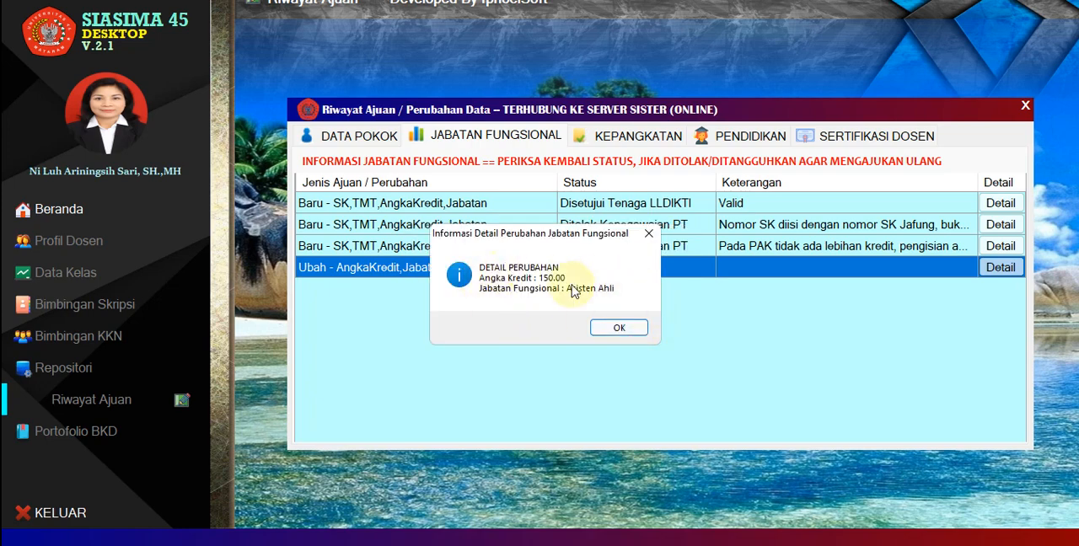
click(621, 327)
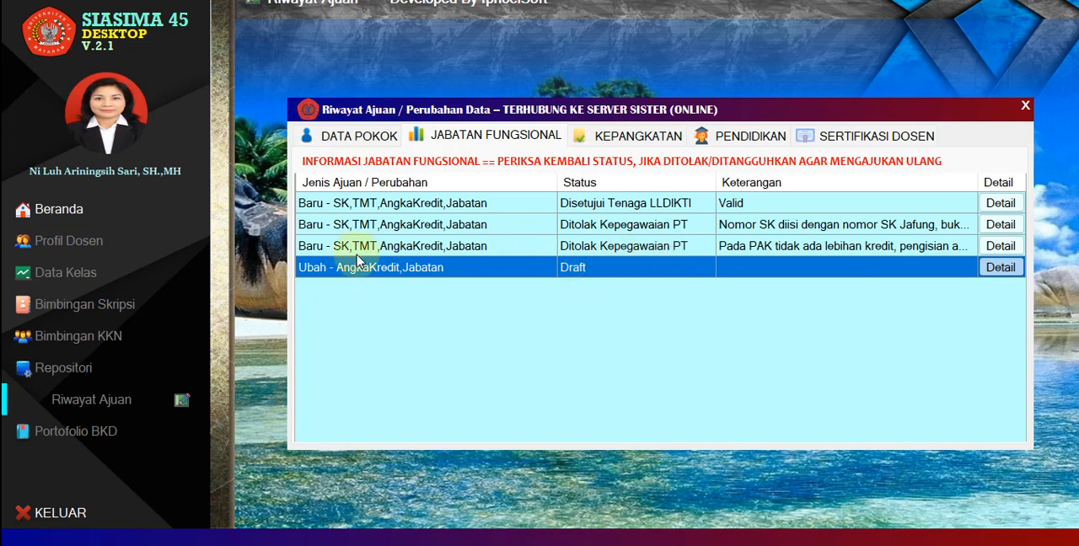
click(603, 227)
click(608, 204)
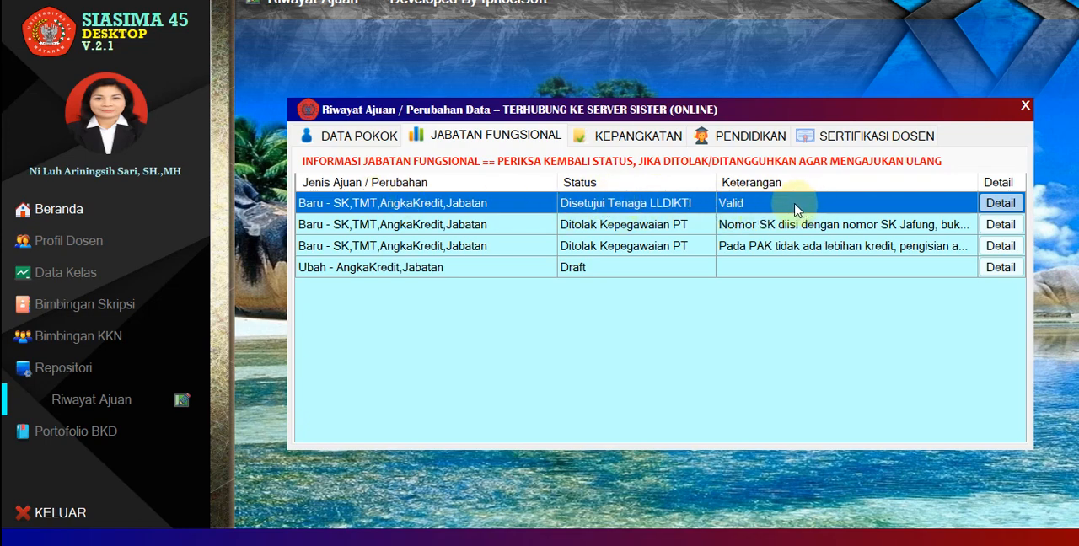
Check the status and remarks of the approved and rejected Kepangkatan submissions.
click(607, 139)
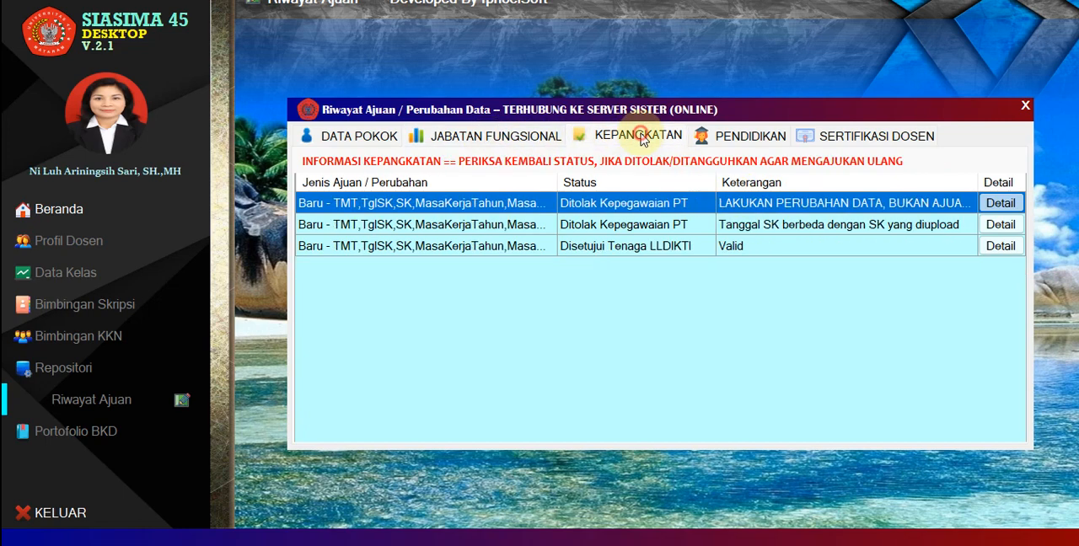
click(659, 250)
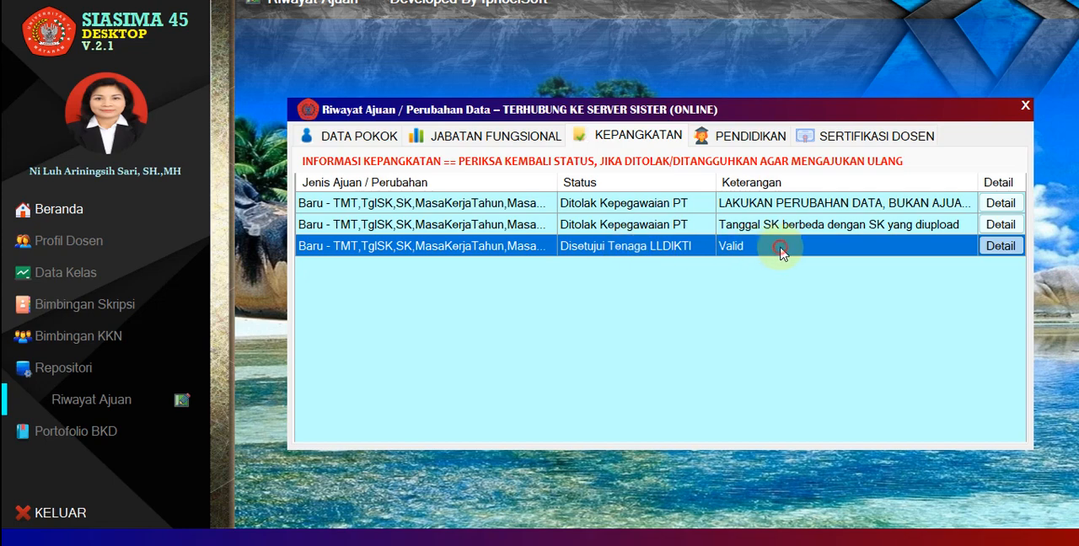
click(614, 205)
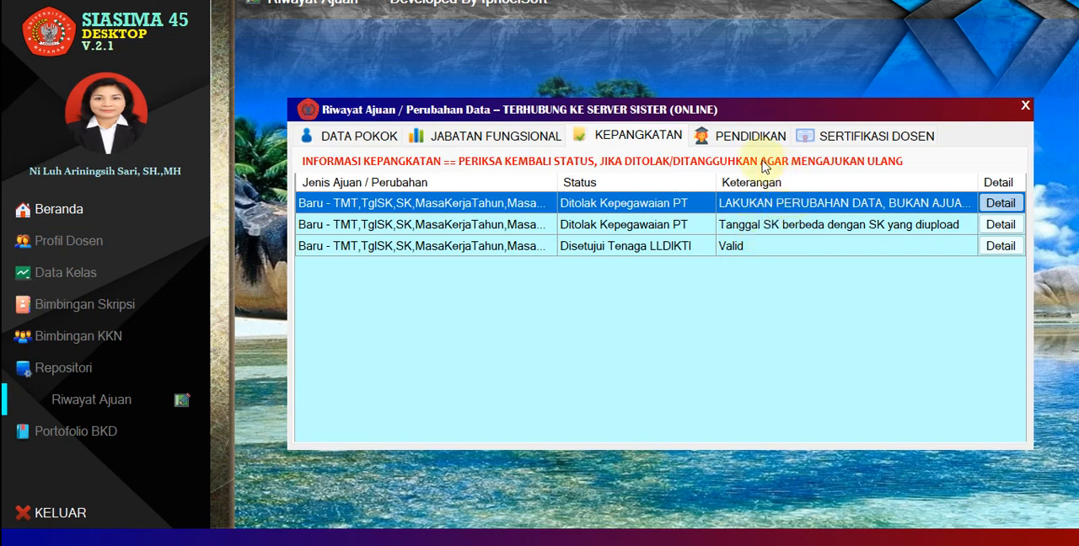
Examine the Pendidikan submissions and view the details of the two approved new education entries.
click(747, 135)
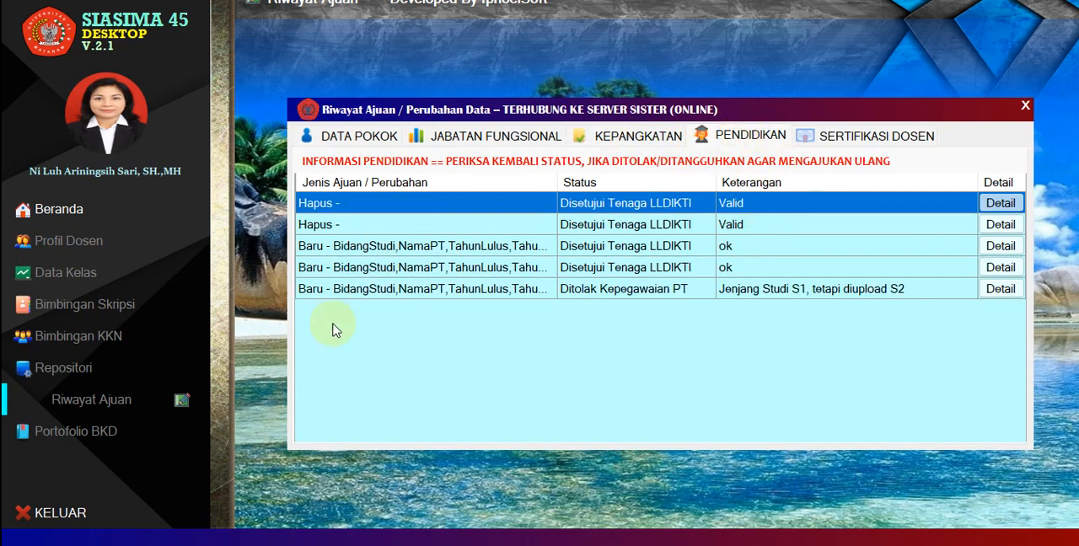
click(745, 224)
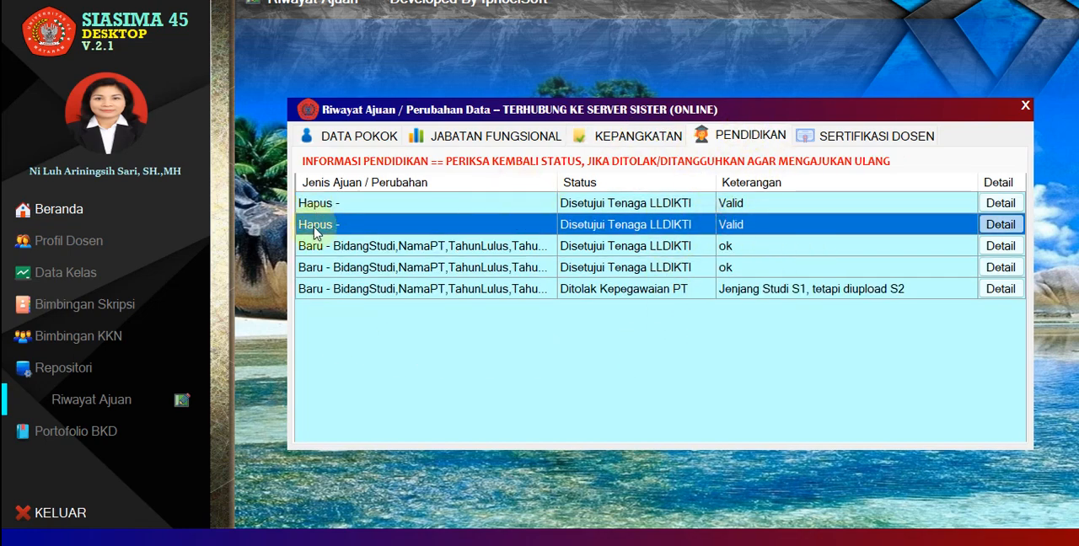
click(727, 246)
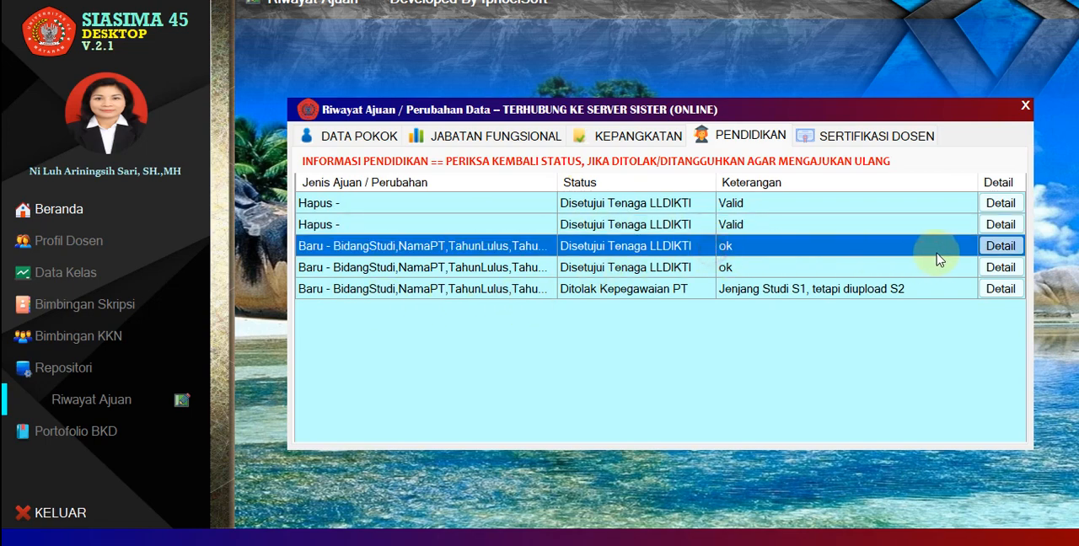
click(1000, 246)
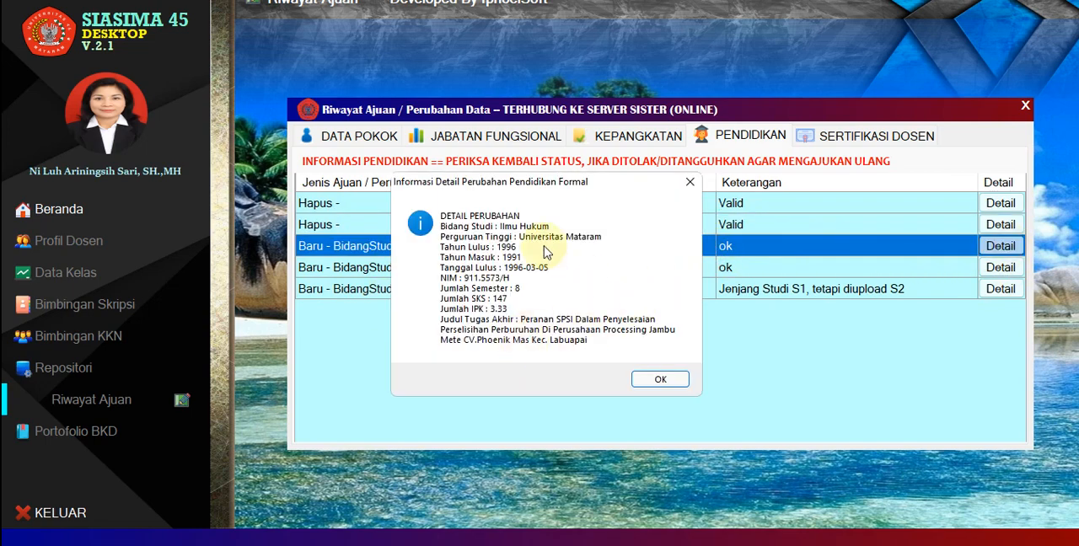
click(653, 379)
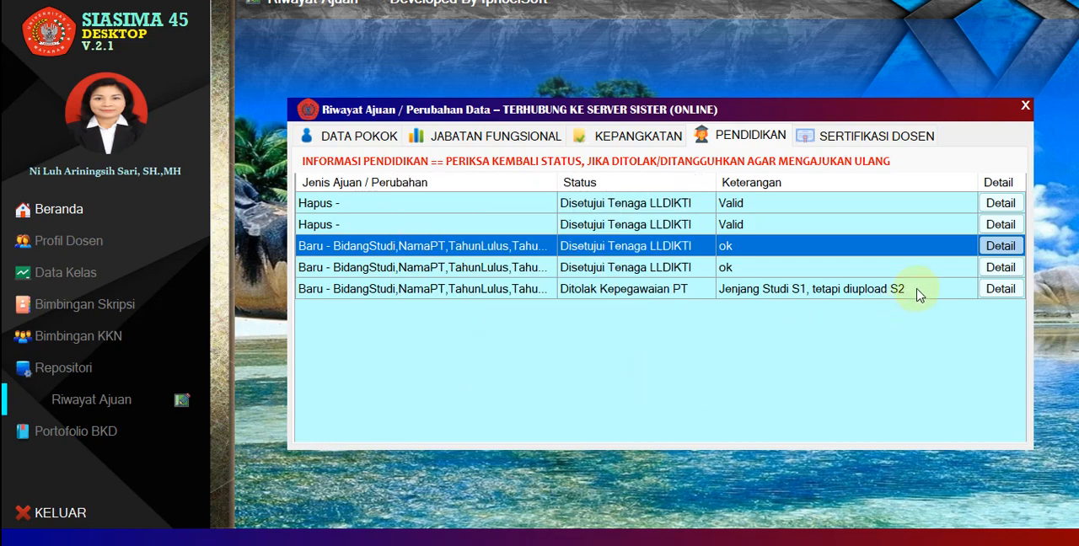
click(1001, 267)
click(653, 390)
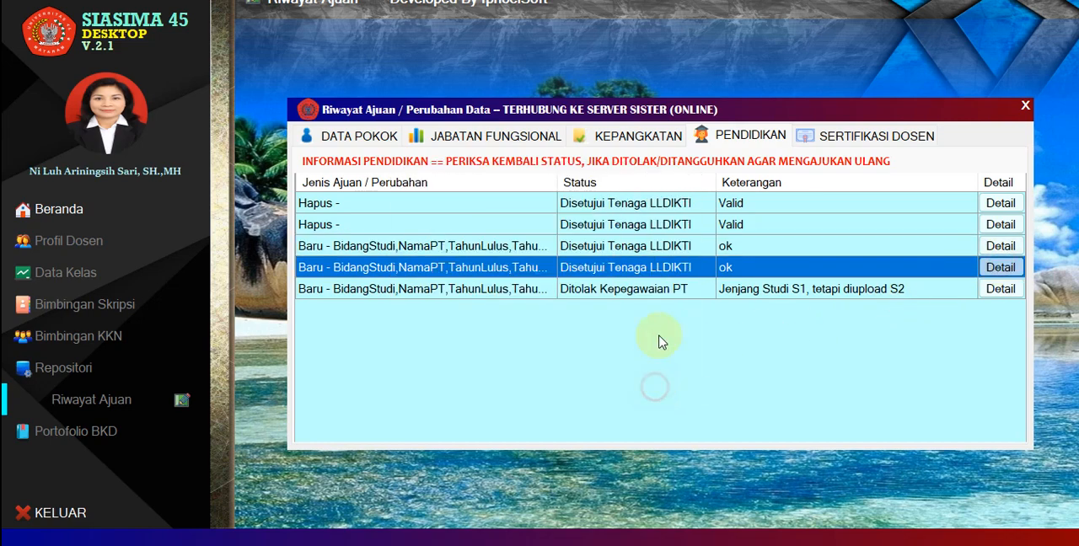
View the details of the rejected new submission under Sertifikasi Dosen.
click(762, 135)
click(858, 136)
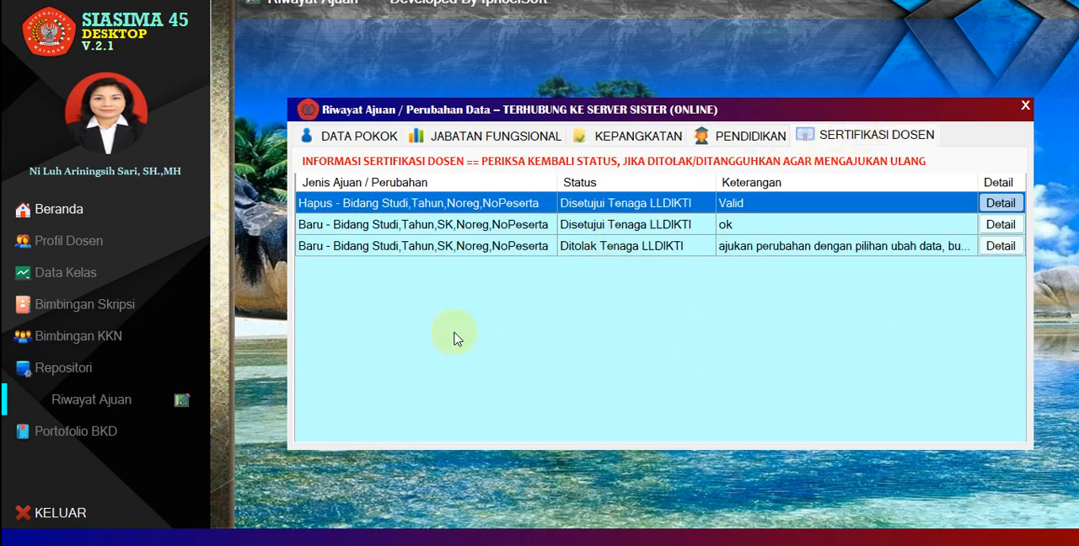
click(824, 248)
click(999, 246)
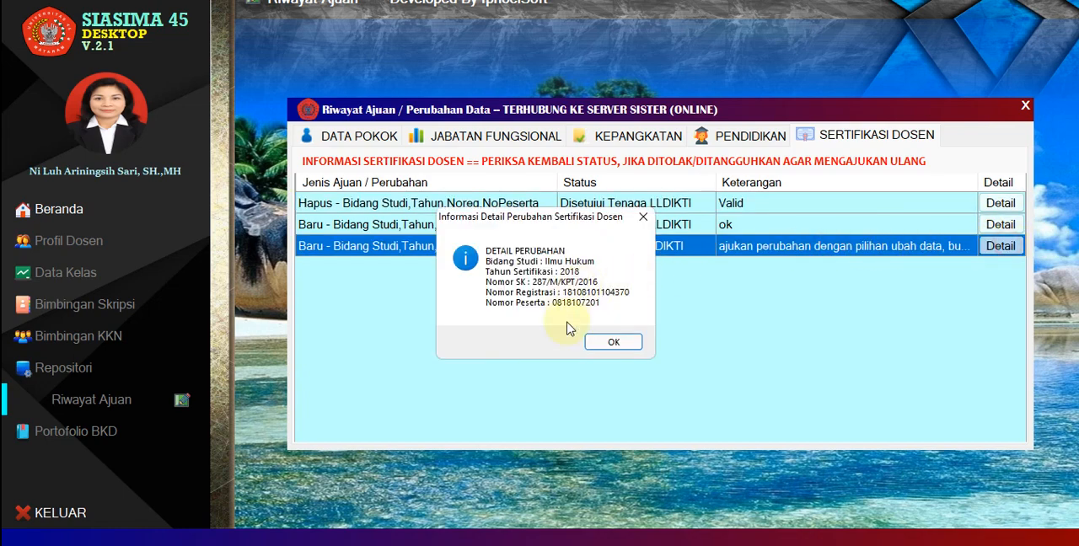
click(639, 342)
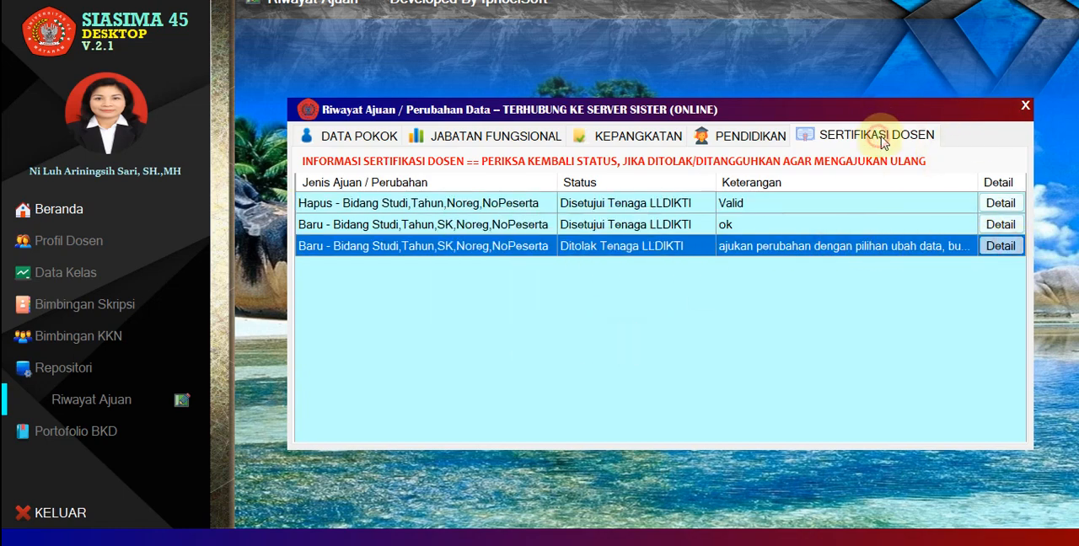
Recheck the Data Pokok, Jabatan Fungsional and Kepangkatan submissions, and close the submission history.
click(506, 135)
click(356, 135)
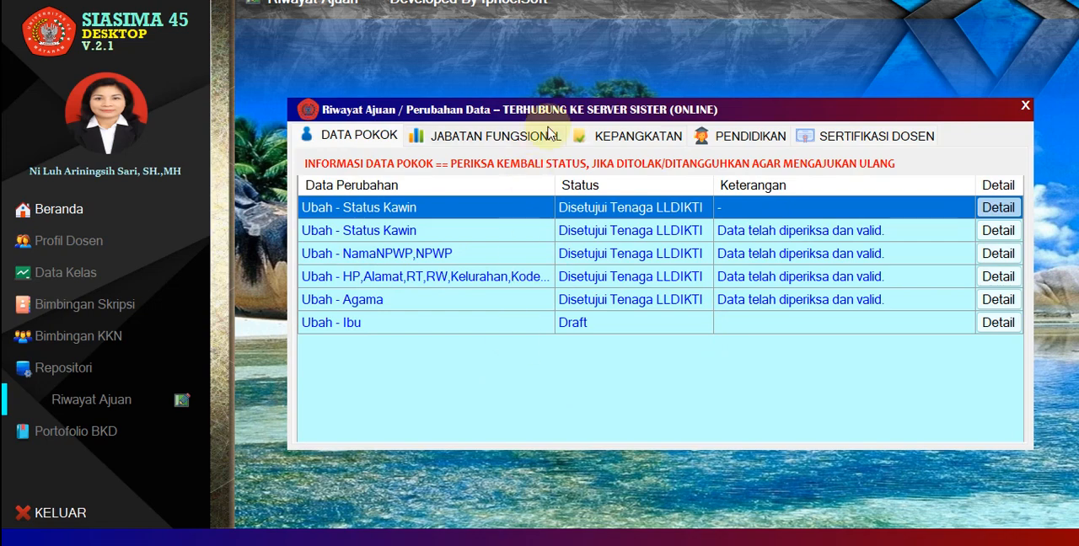
click(505, 135)
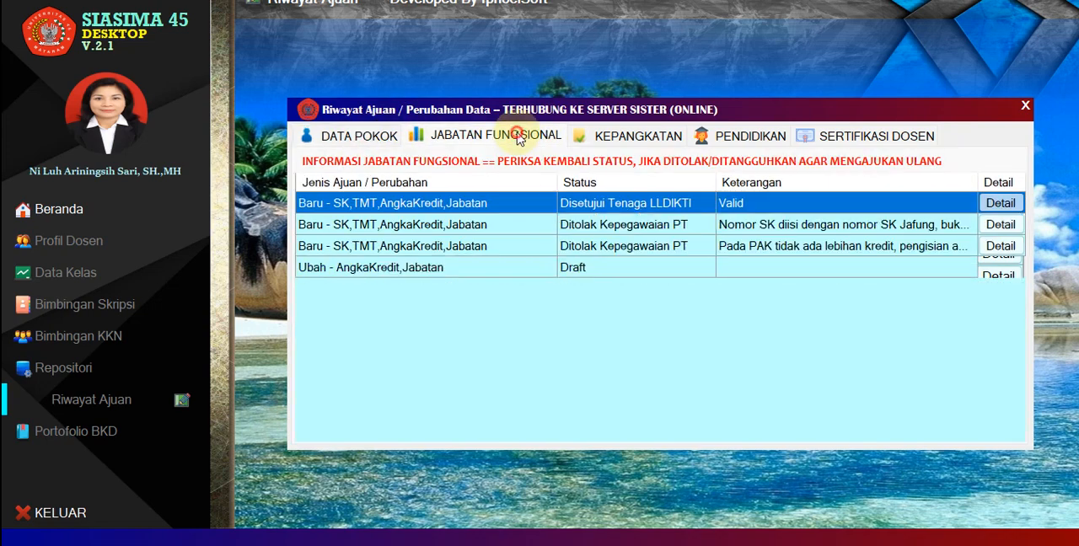
click(634, 135)
click(347, 140)
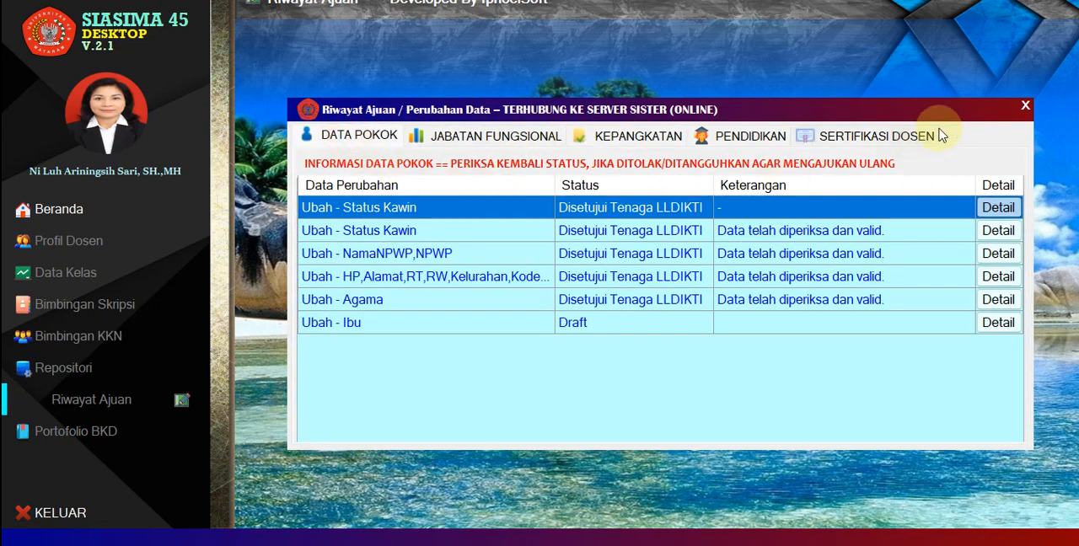
click(1026, 107)
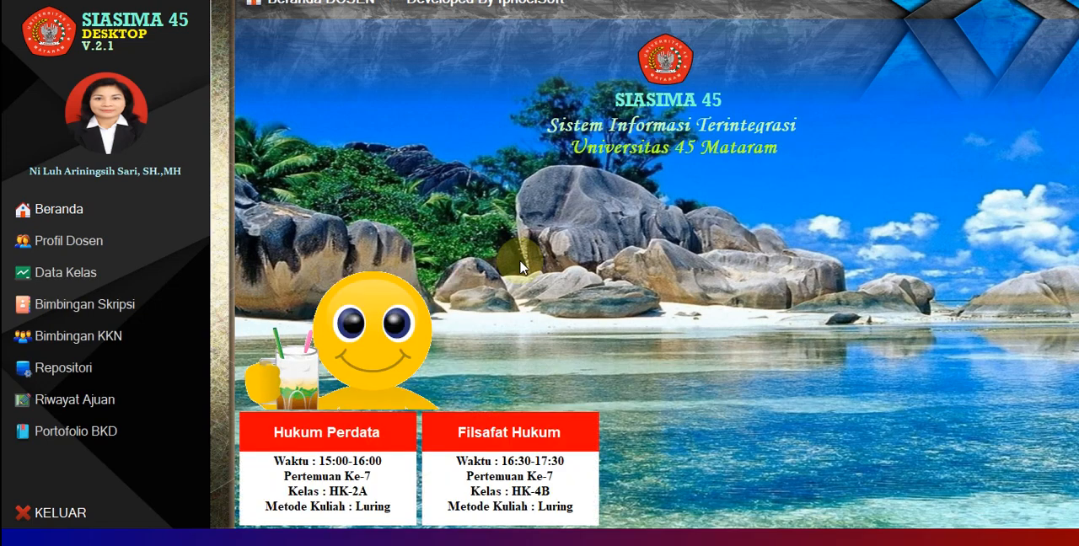
Open the BKD portfolio and look through its Tugas Tambahan, Penelitian/Pengabdian, Publikasi, Pembicara and Penunjang sections.
click(59, 440)
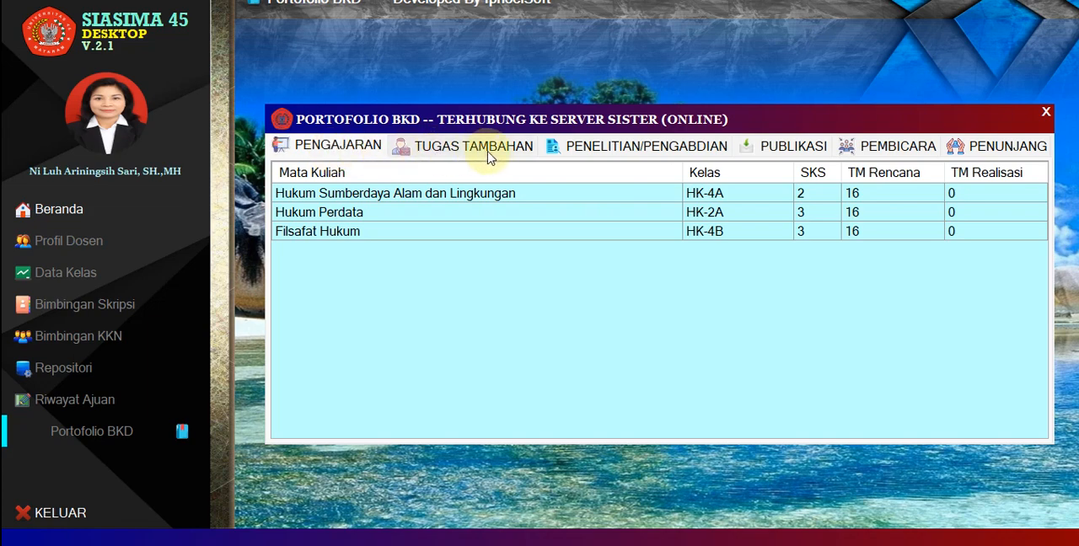
click(523, 149)
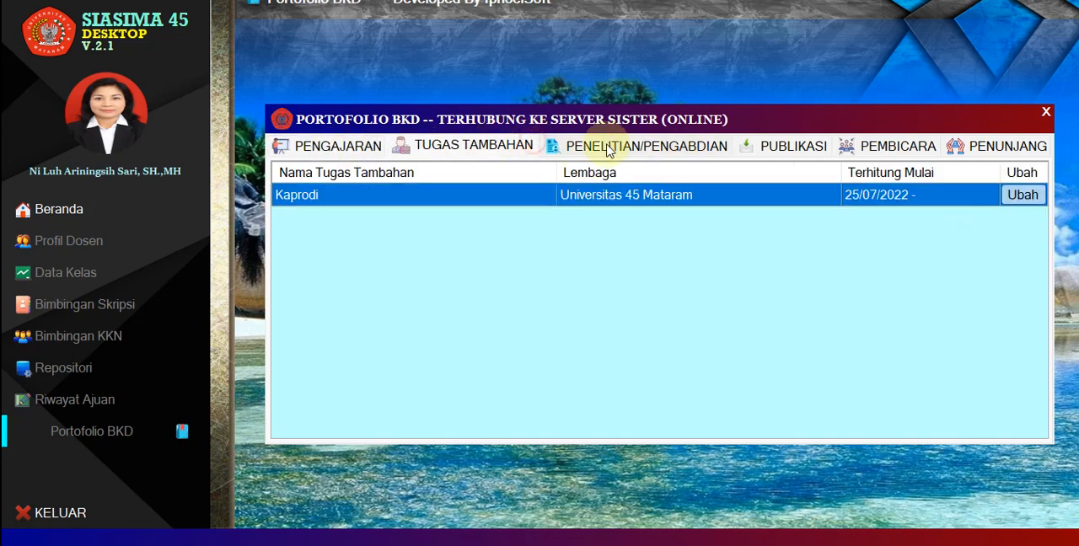
click(649, 150)
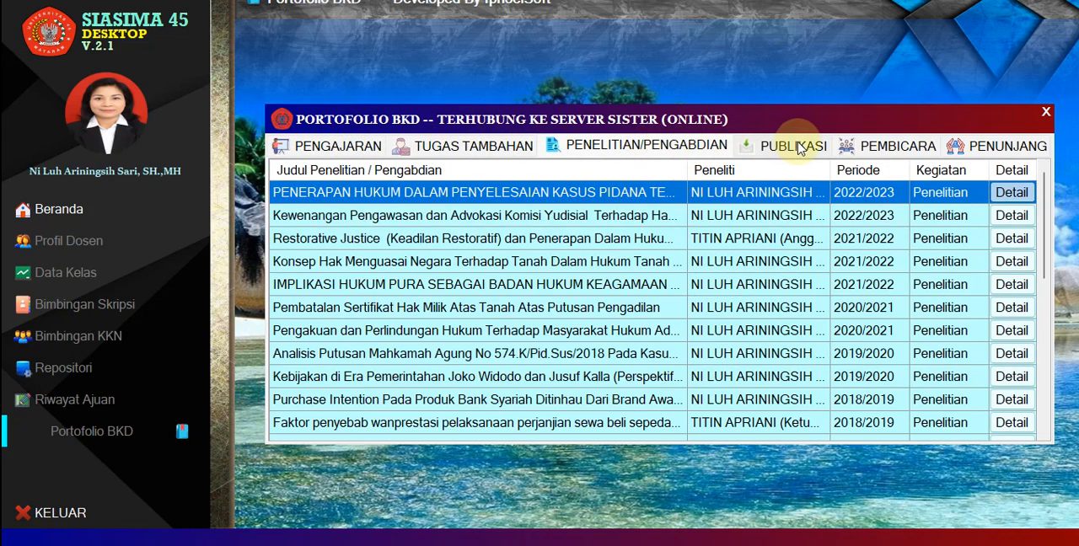
click(799, 148)
click(873, 146)
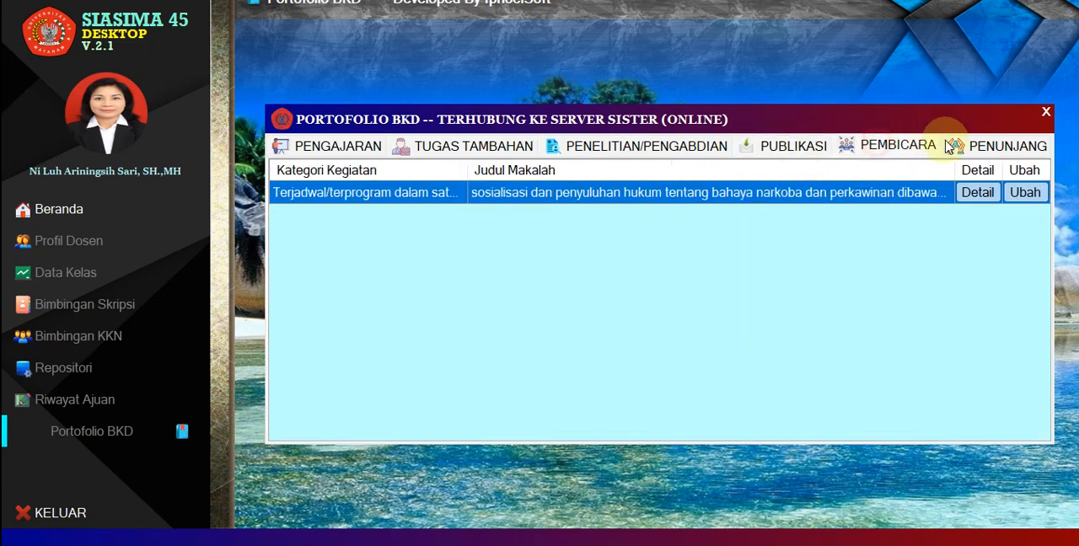
click(990, 147)
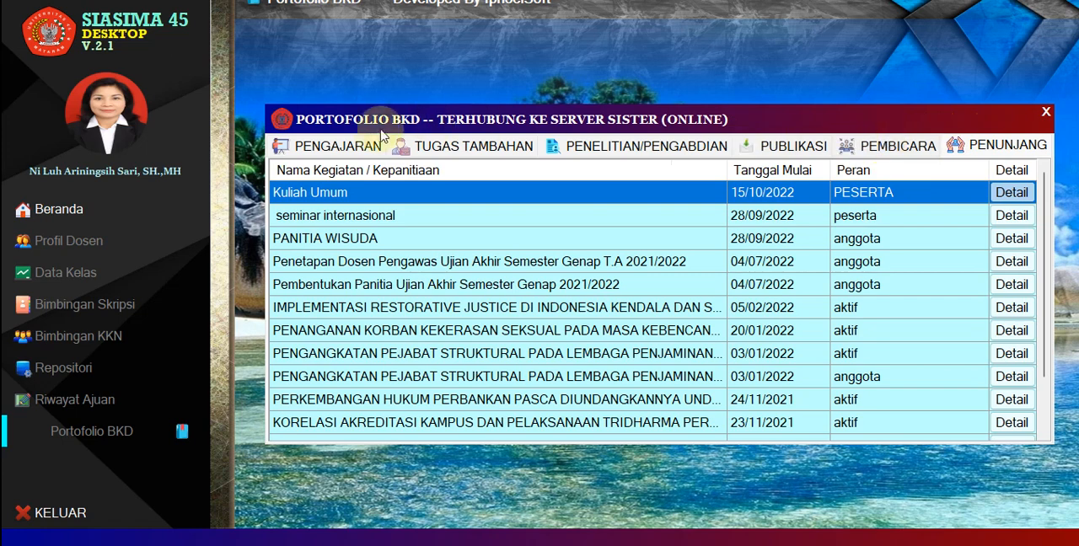
Review the Hukum Sumberdaya Alam dan Lingkungan, Hukum Perdata and Filsafat Hukum courses under Pengajaran.
click(327, 143)
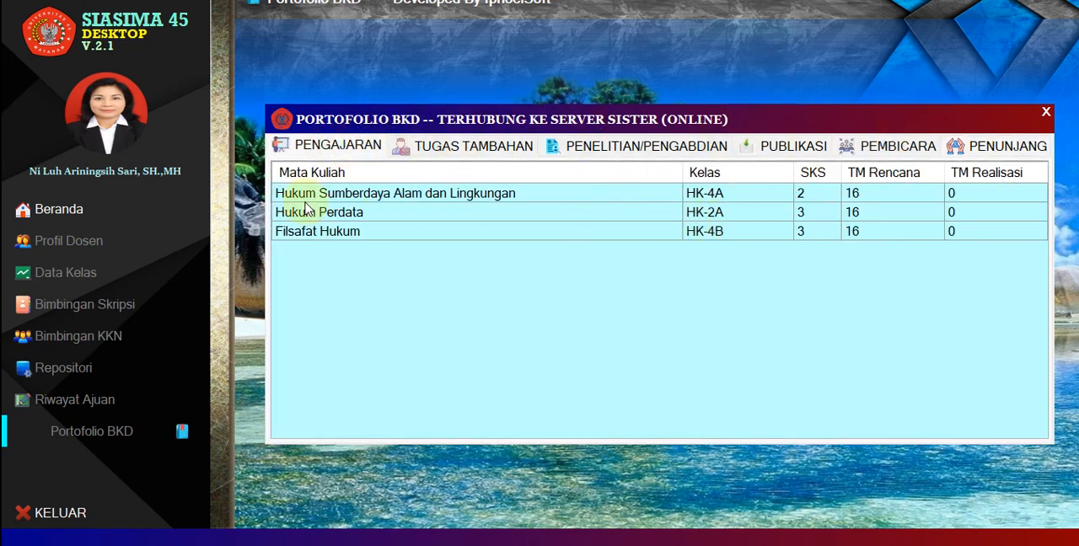
click(332, 197)
click(357, 213)
click(369, 232)
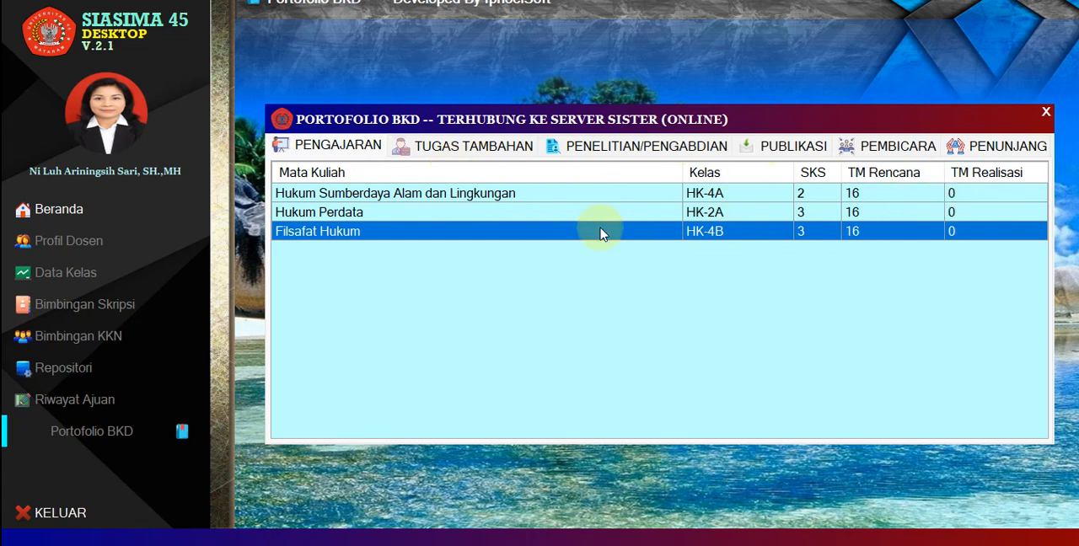
Fill the change form of the Kaprodi additional duty with the Kepala LLDIKTI / Wakil Rektor / Dekan category, Dekan and ILMU HUKUM, and cancel it.
click(472, 145)
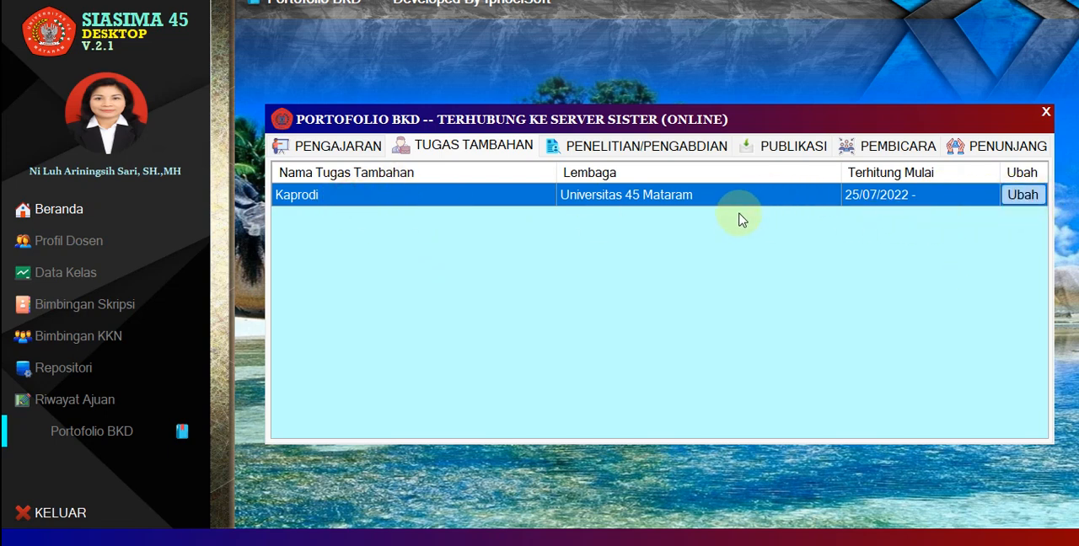
click(1021, 194)
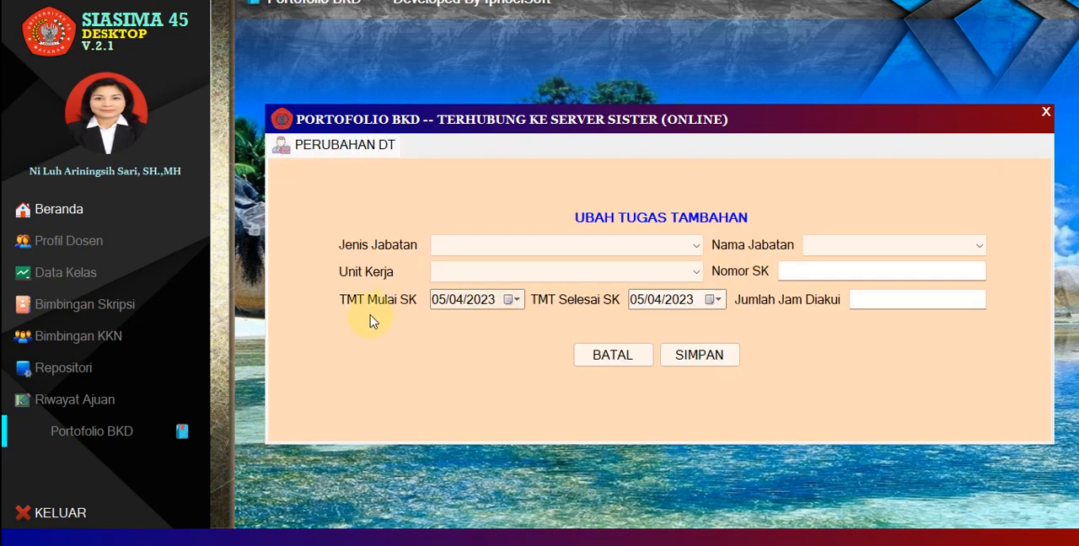
click(492, 245)
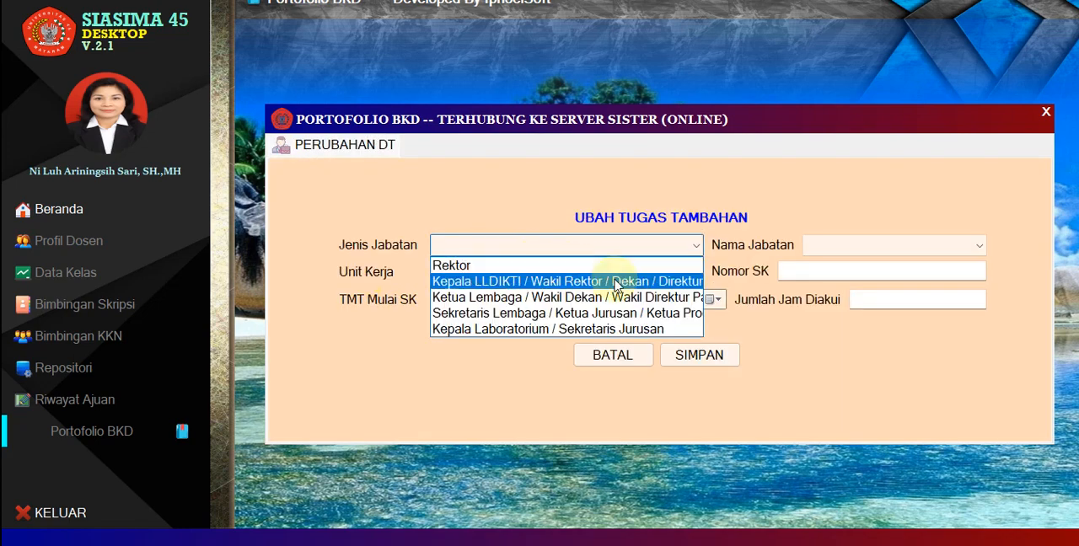
click(576, 282)
click(880, 248)
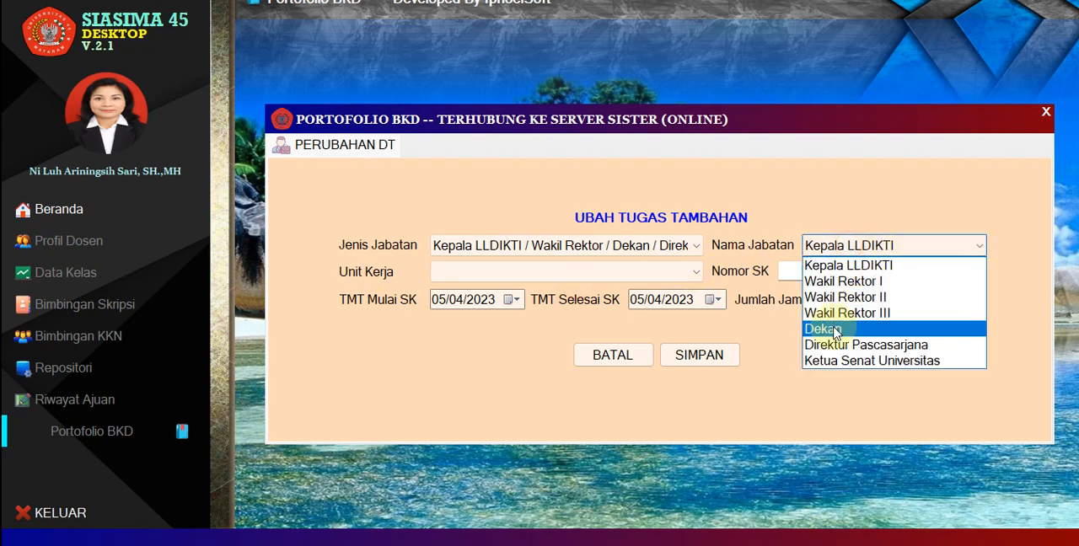
click(834, 330)
click(544, 273)
click(497, 291)
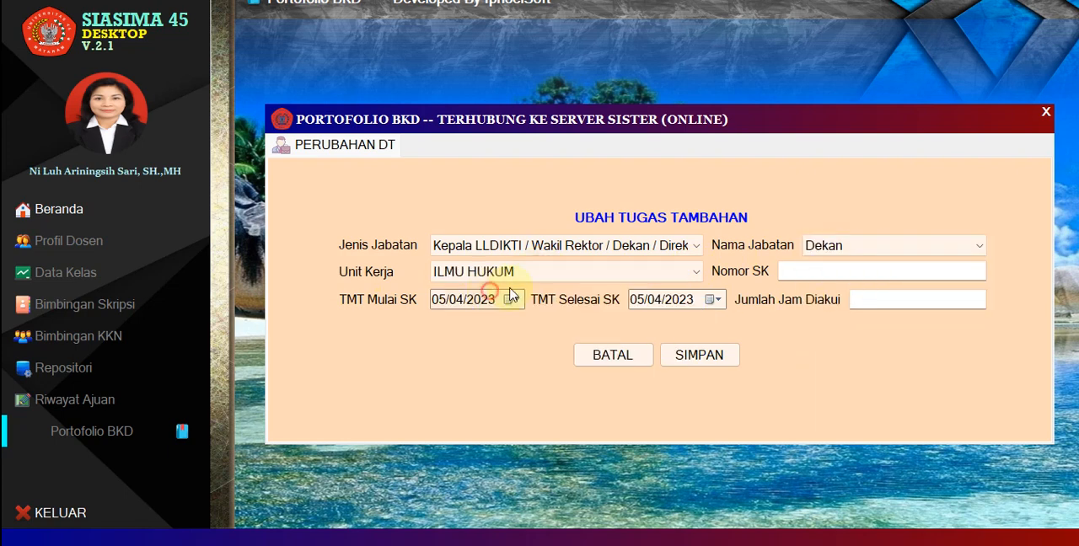
click(811, 271)
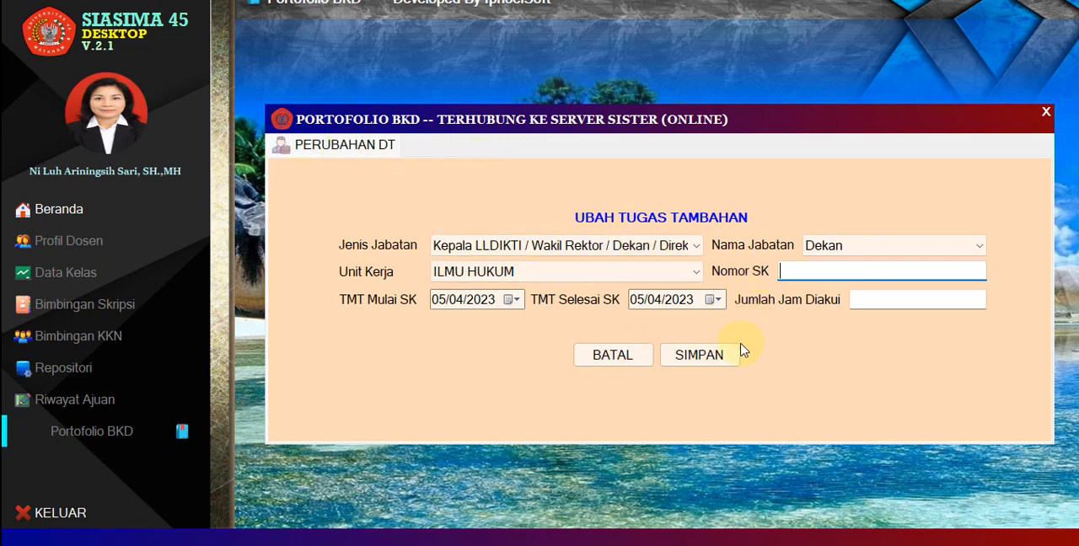
click(611, 355)
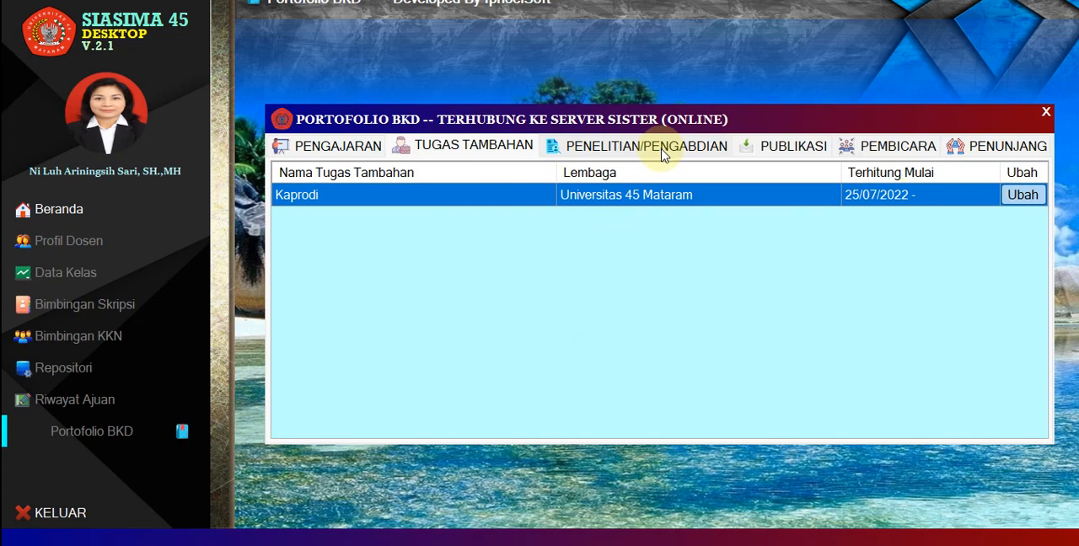
Browse the list of research and community service entries under Penelitian/Pengabdian.
click(627, 152)
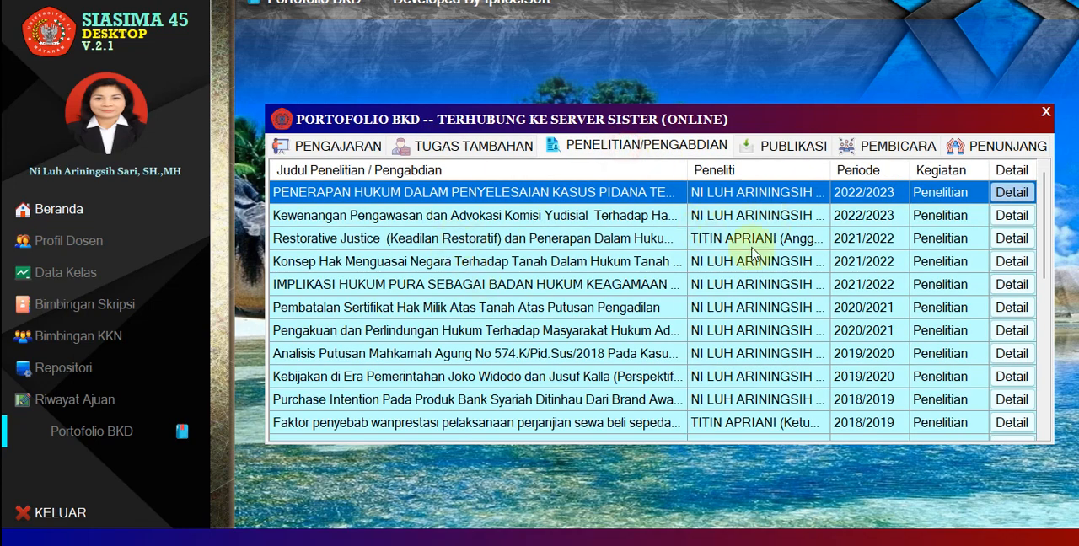
scroll(536, 221, down, 3)
scroll(523, 221, up, 3)
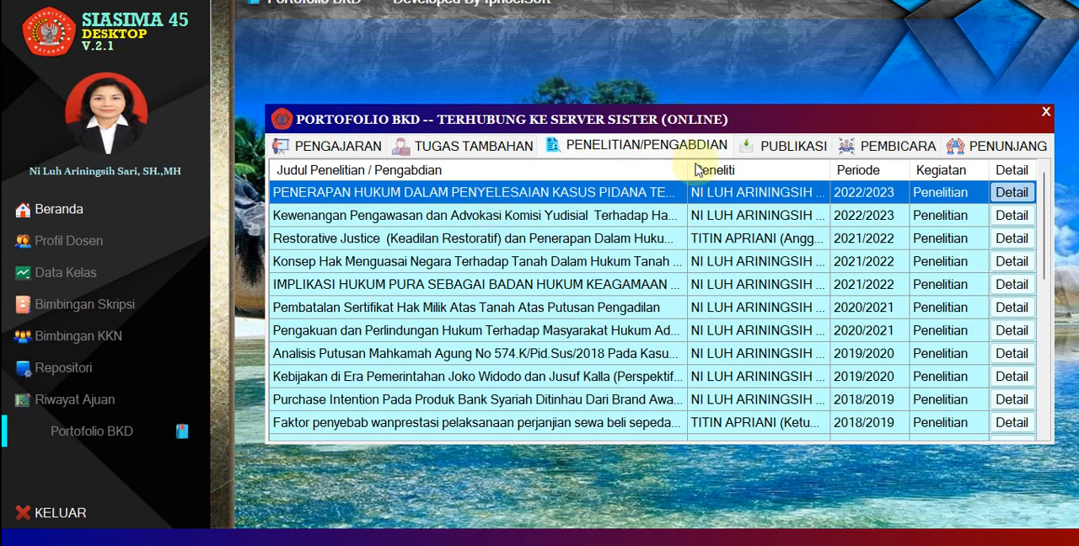
View the form for adding a new Tugas Tambahan, including its Jenis Jabatan choices, and cancel it.
click(472, 148)
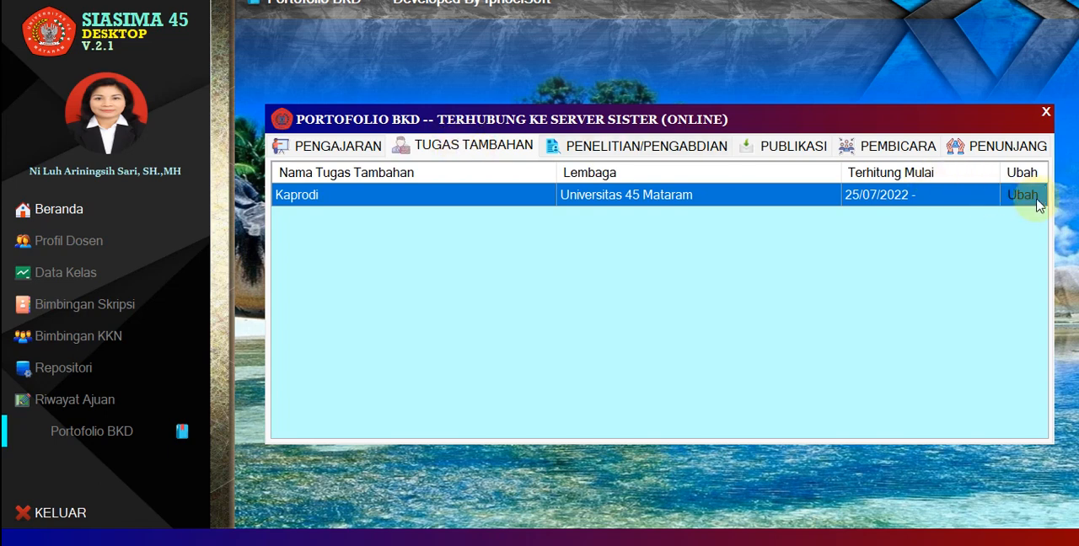
click(455, 149)
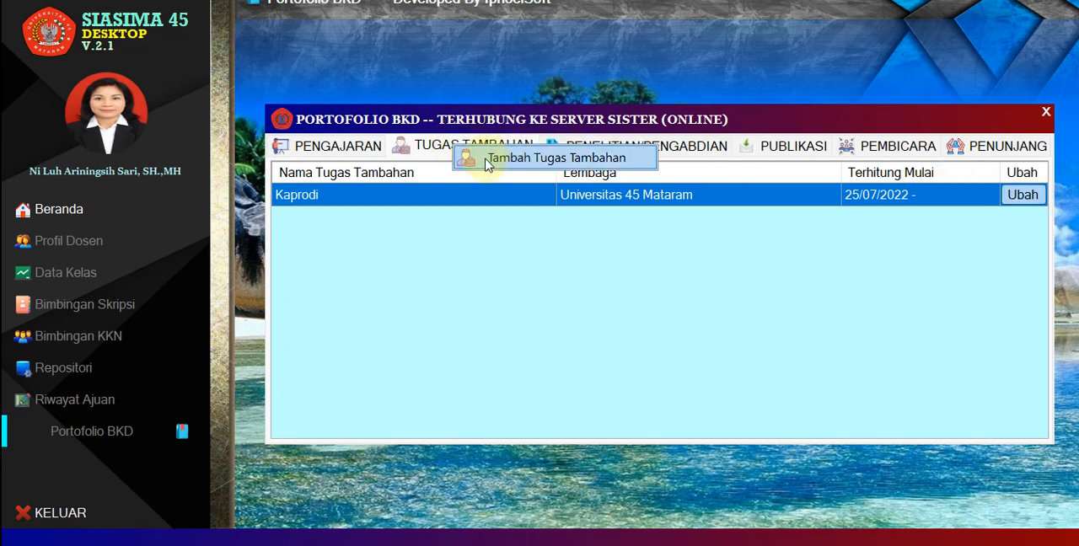
click(516, 165)
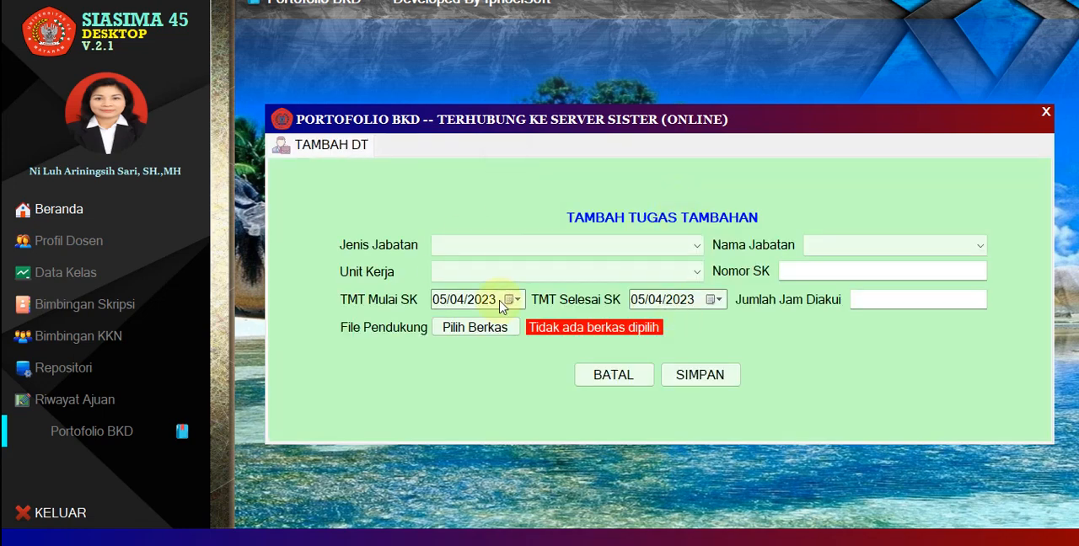
click(489, 248)
click(488, 203)
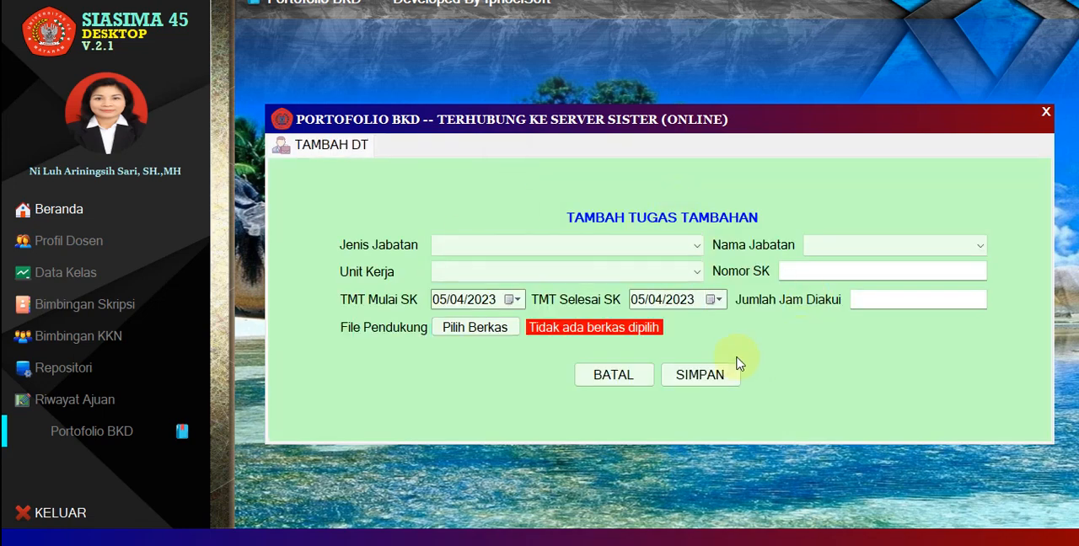
click(616, 378)
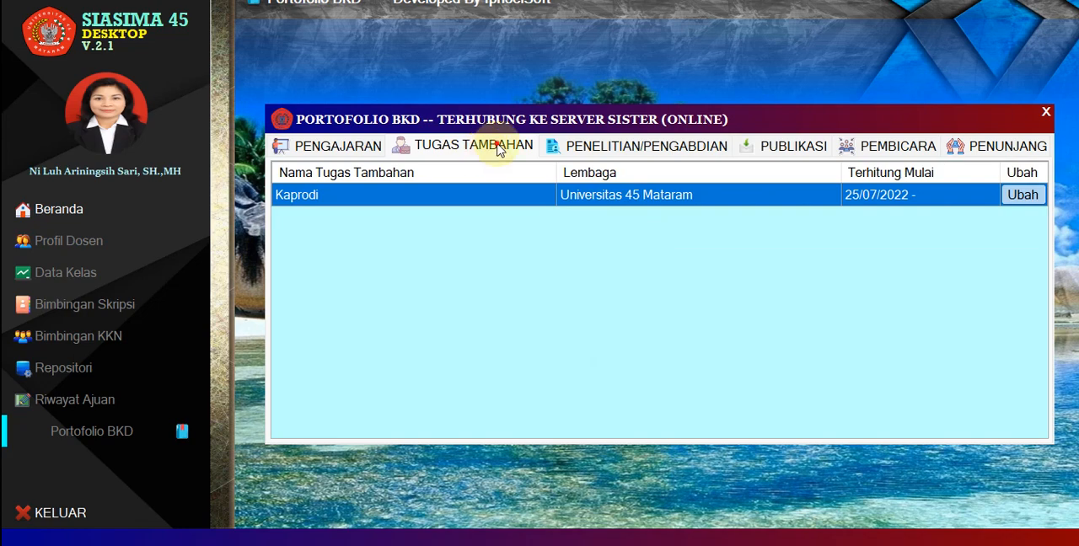
Start a new Penelitian entry with Peran Kegiatan Sebagai Ketua and Affiliasi Universitas 45 Mataram.
click(607, 147)
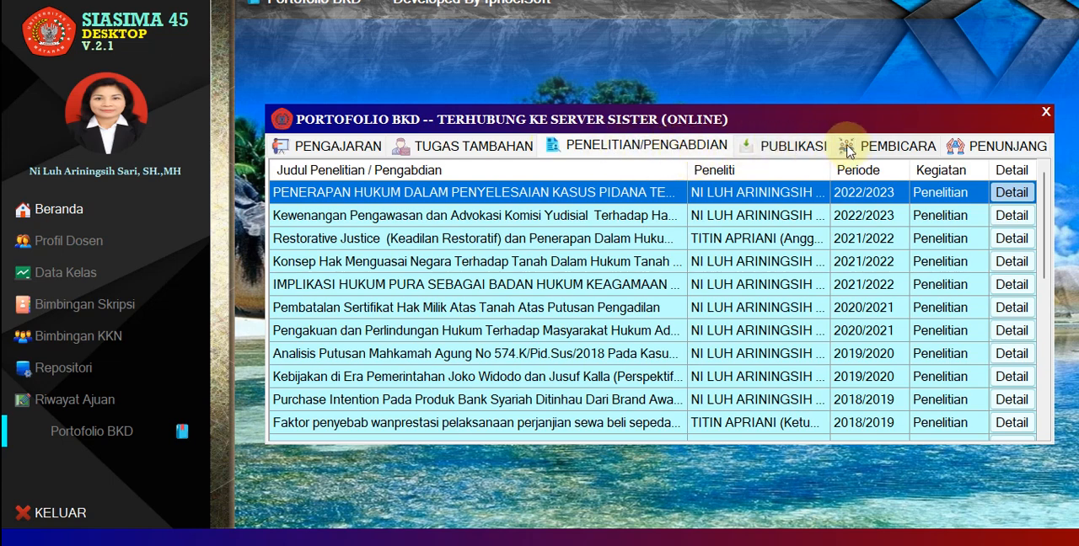
right_click(639, 149)
click(660, 164)
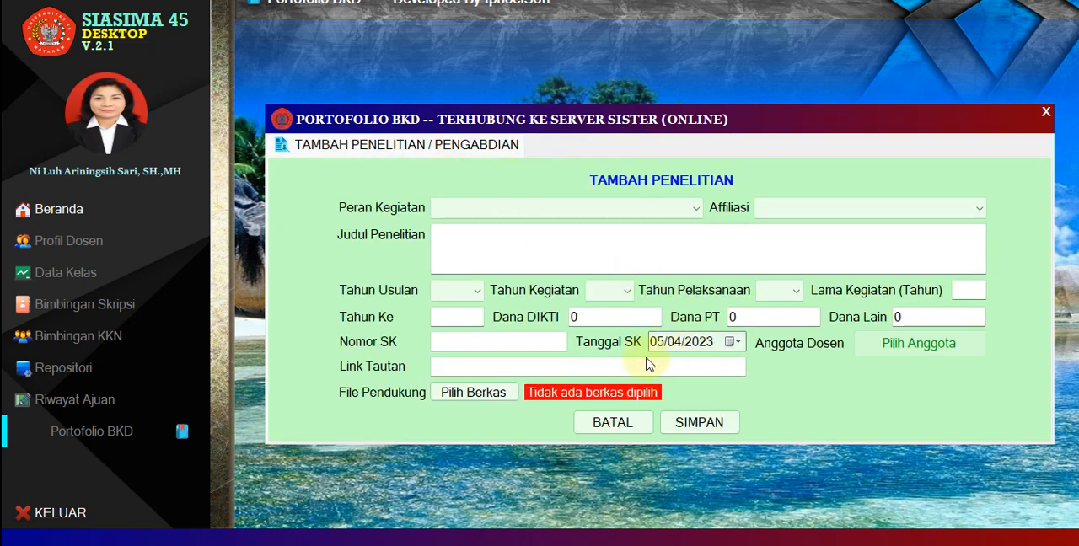
click(481, 208)
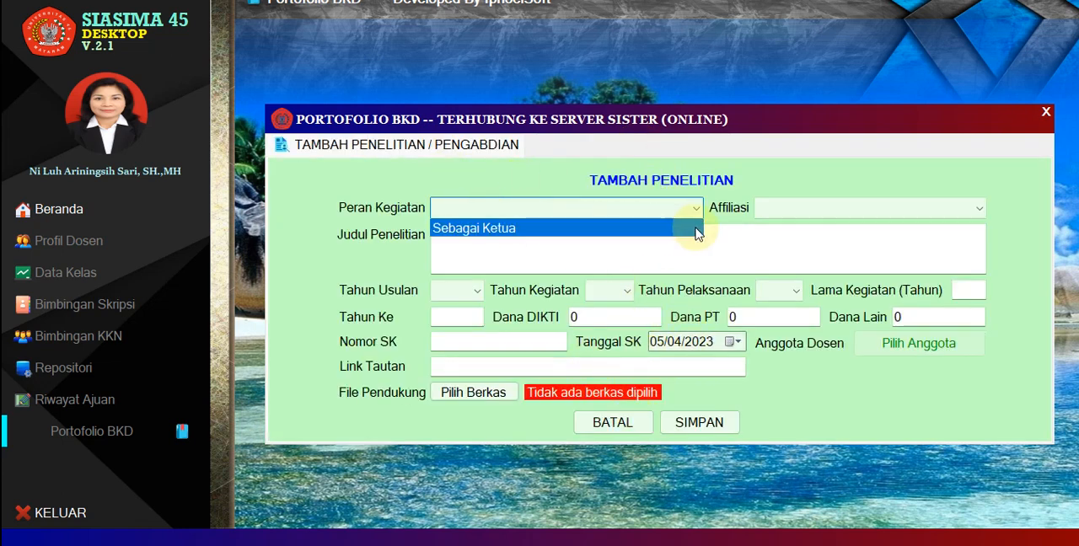
click(849, 397)
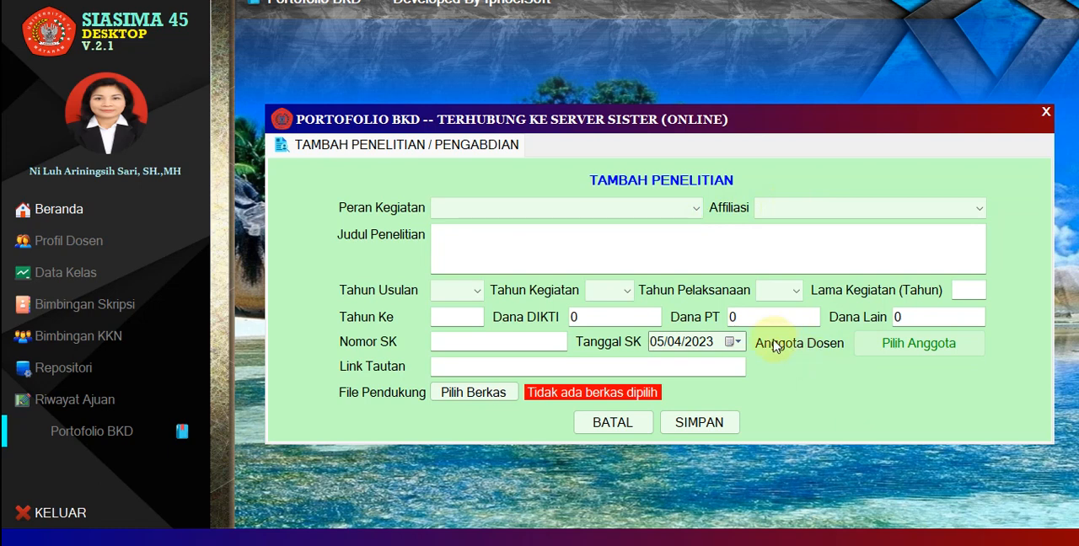
click(496, 208)
click(494, 231)
click(770, 208)
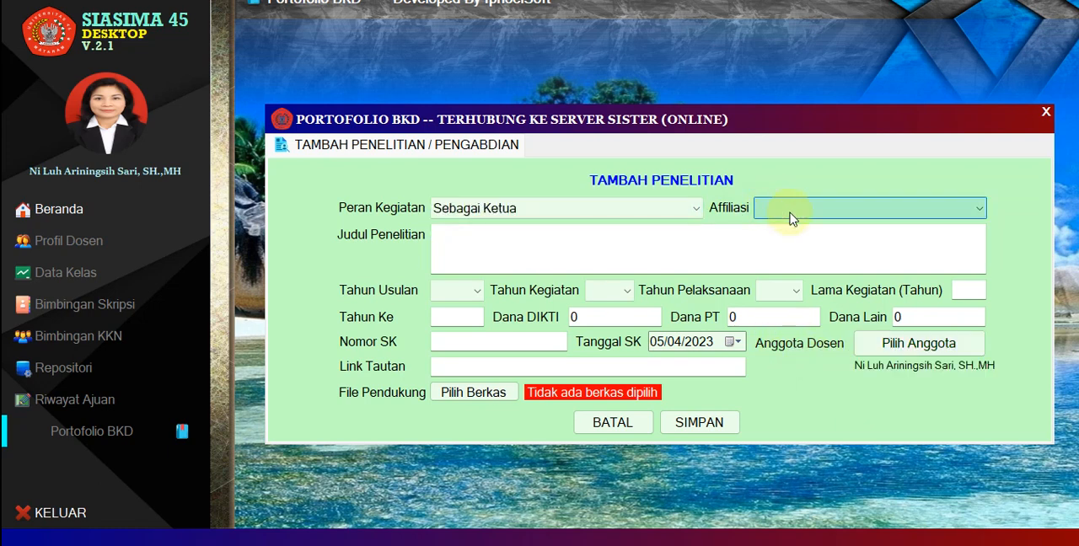
click(783, 230)
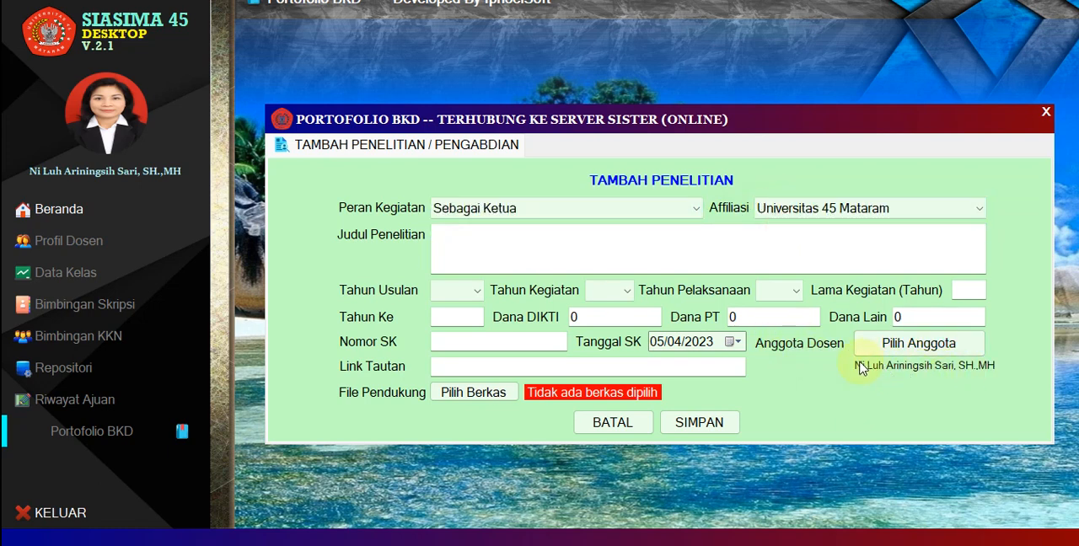
Add the first three lecturers in the lecturer list as Anggota Dosen of the research entry.
click(861, 367)
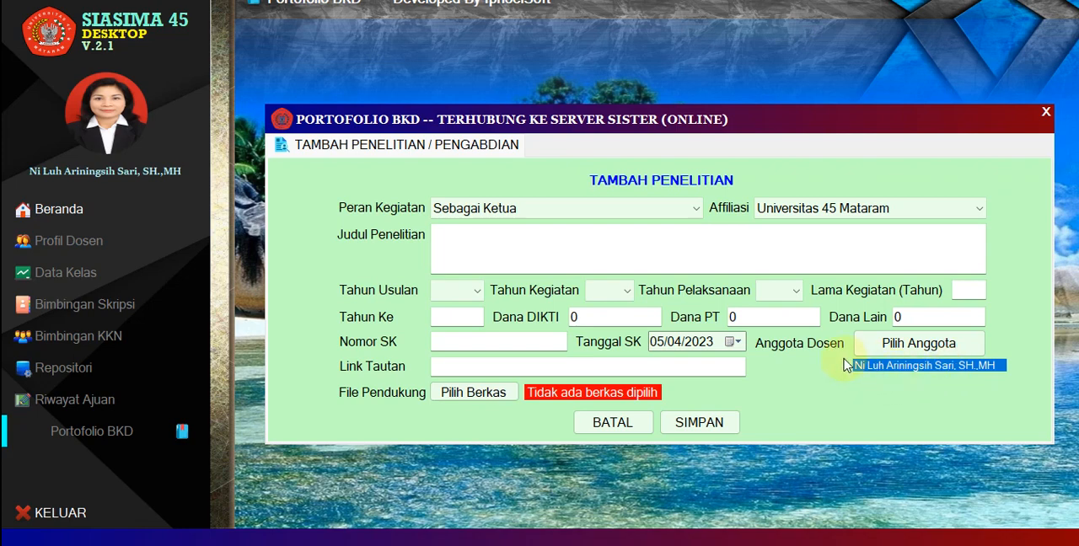
click(896, 345)
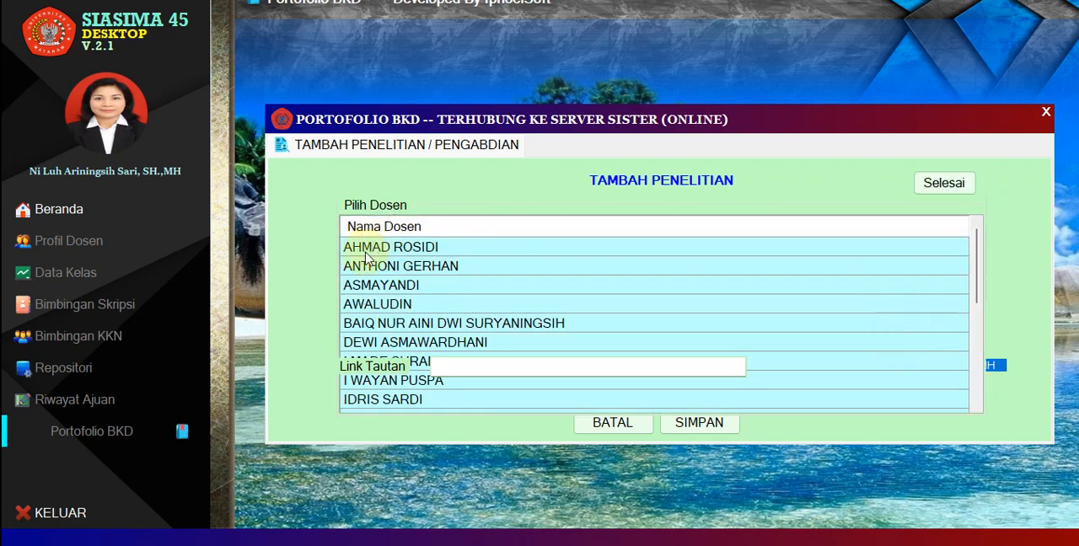
click(408, 250)
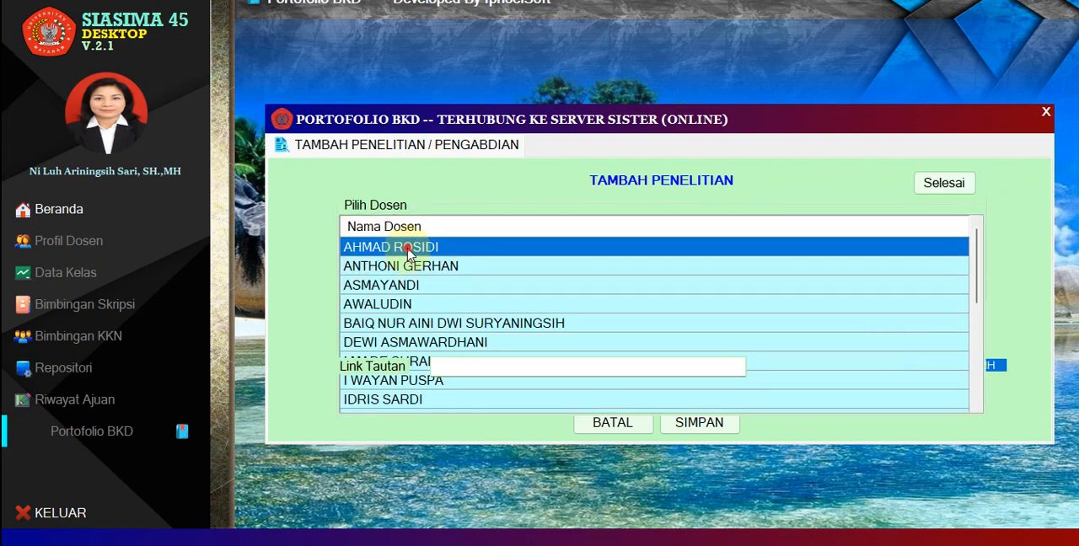
click(421, 268)
click(406, 287)
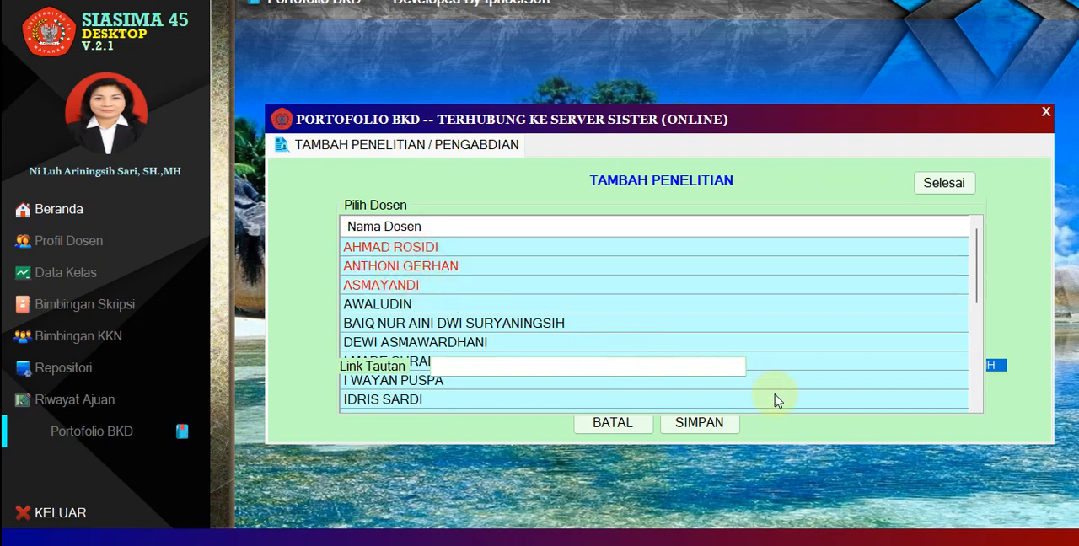
click(961, 185)
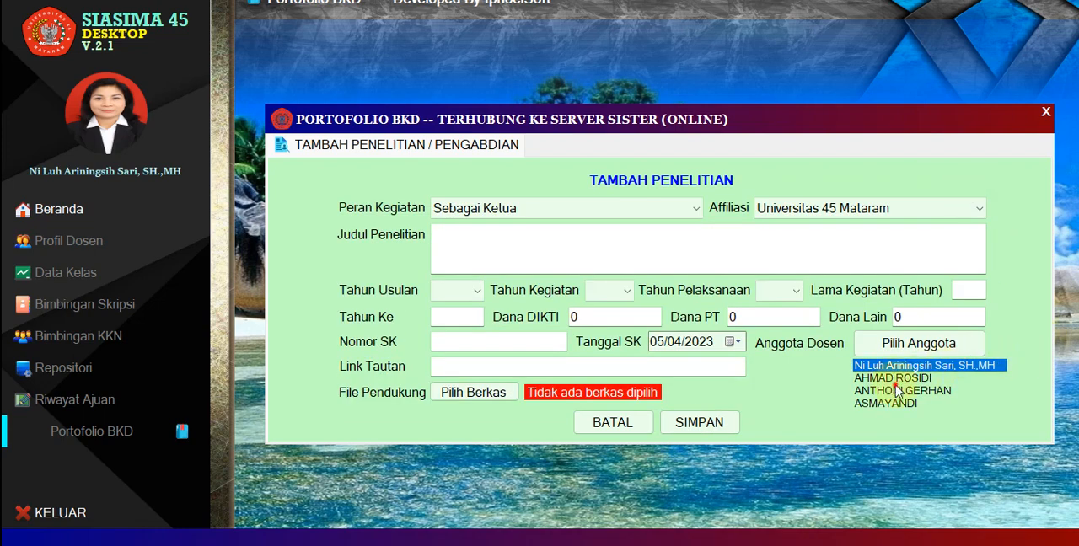
Check each lecturer in the Anggota Dosen list, from the lead researcher to the last added member.
click(881, 403)
click(899, 379)
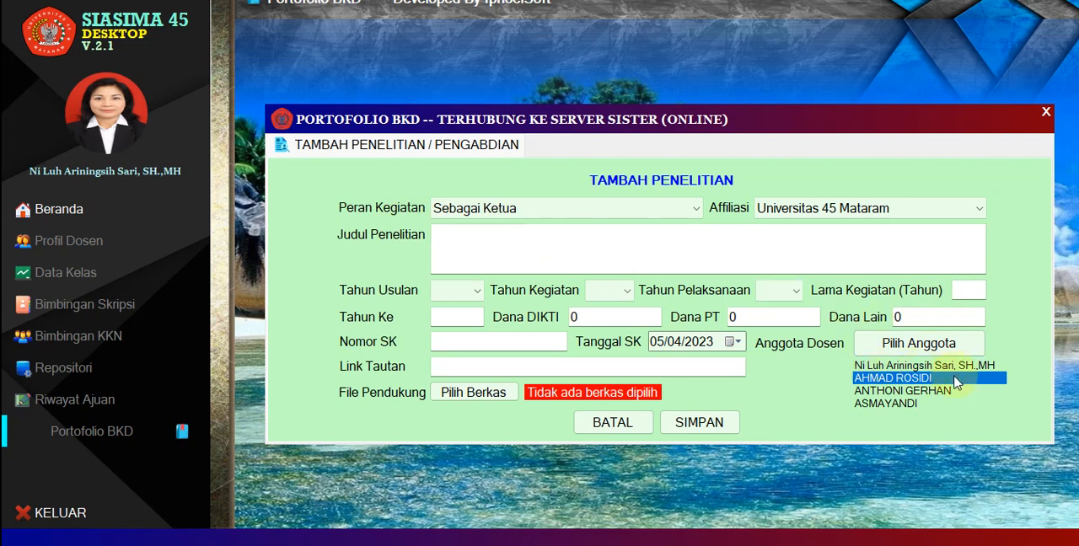
click(890, 367)
click(887, 378)
click(897, 391)
click(910, 404)
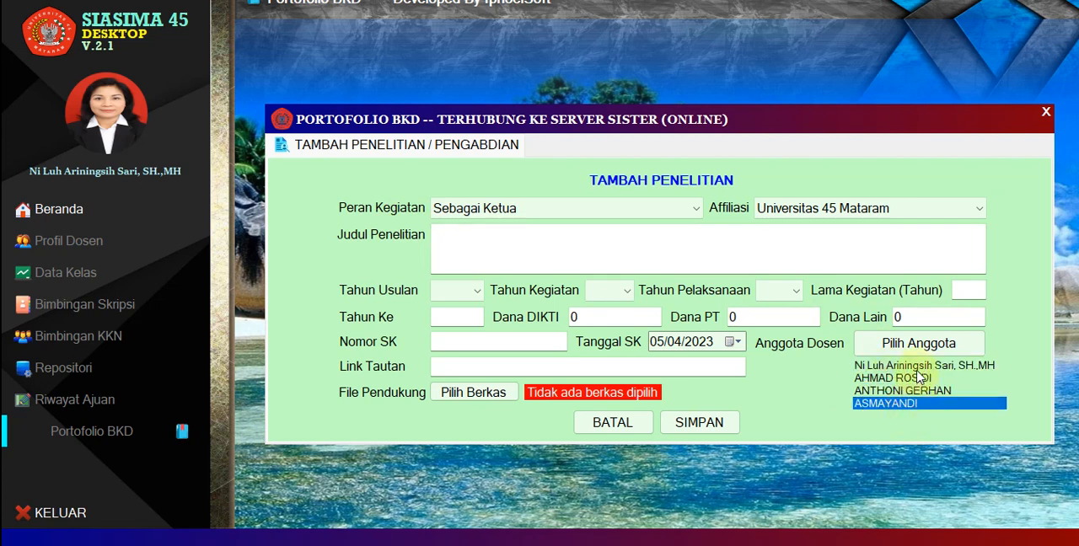
click(912, 366)
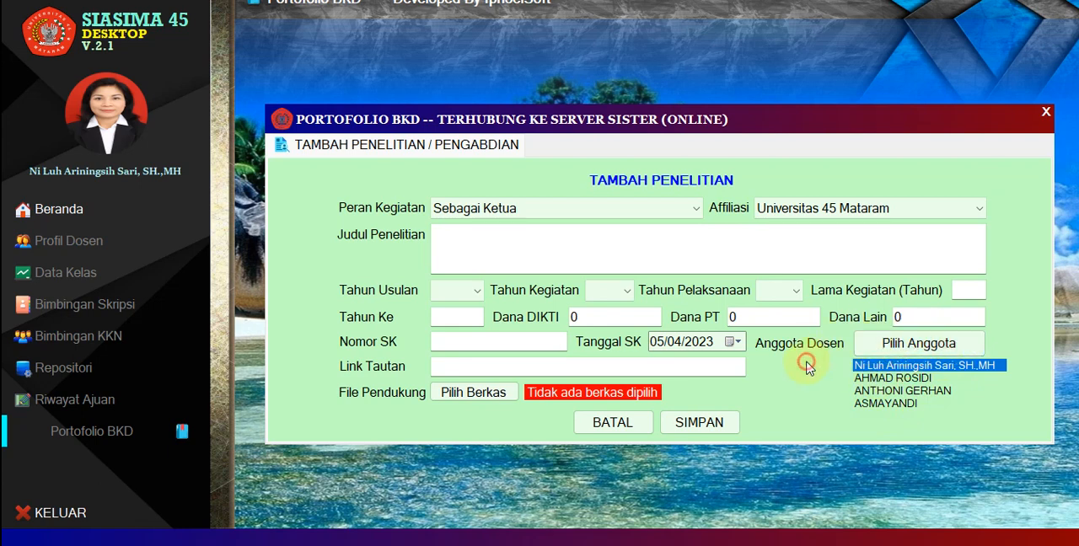
click(884, 404)
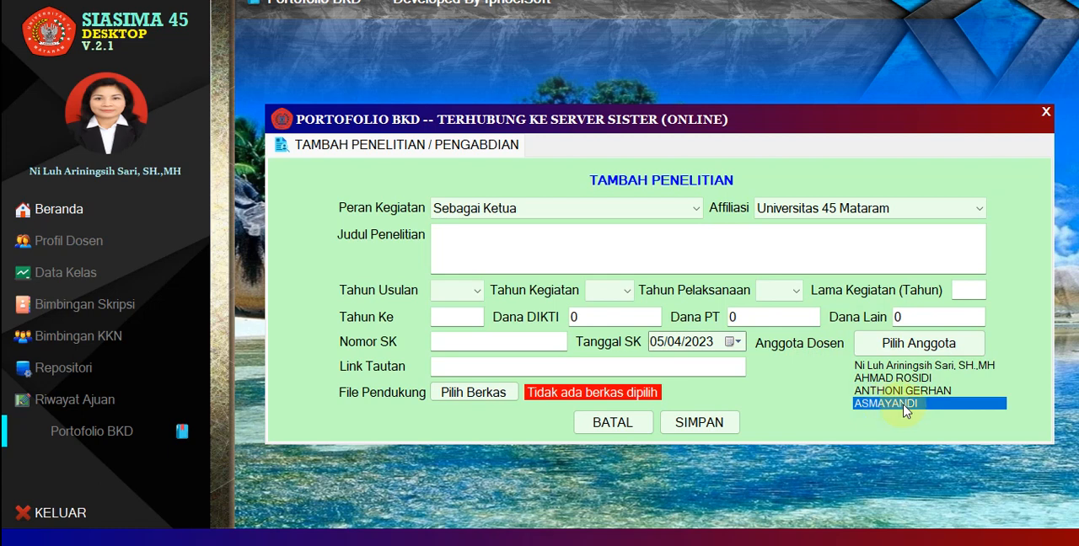
Remove the three added members from the research entry's Anggota Dosen list and cancel the entry.
click(906, 406)
click(901, 391)
click(895, 390)
double_click(890, 379)
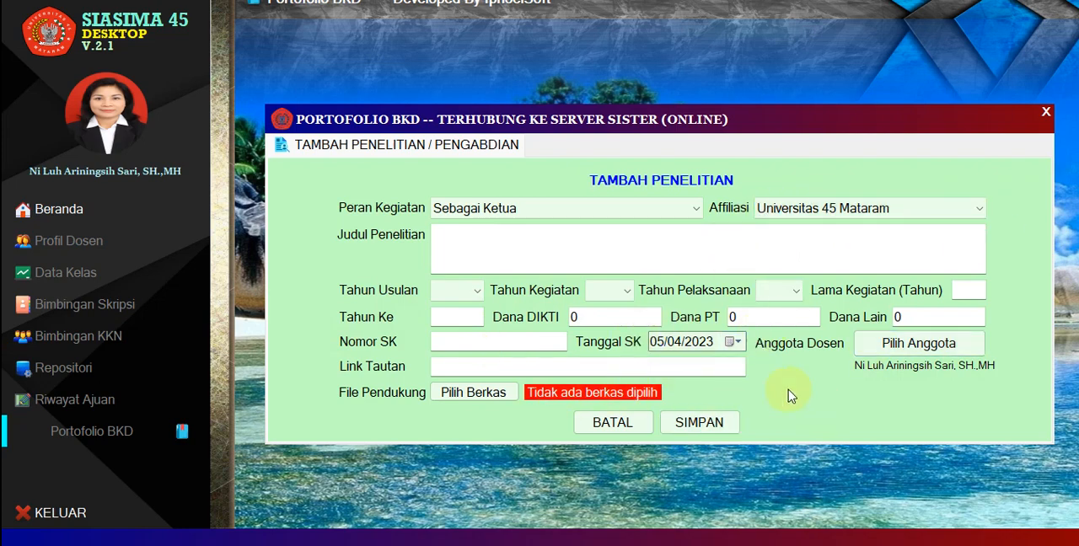
click(605, 428)
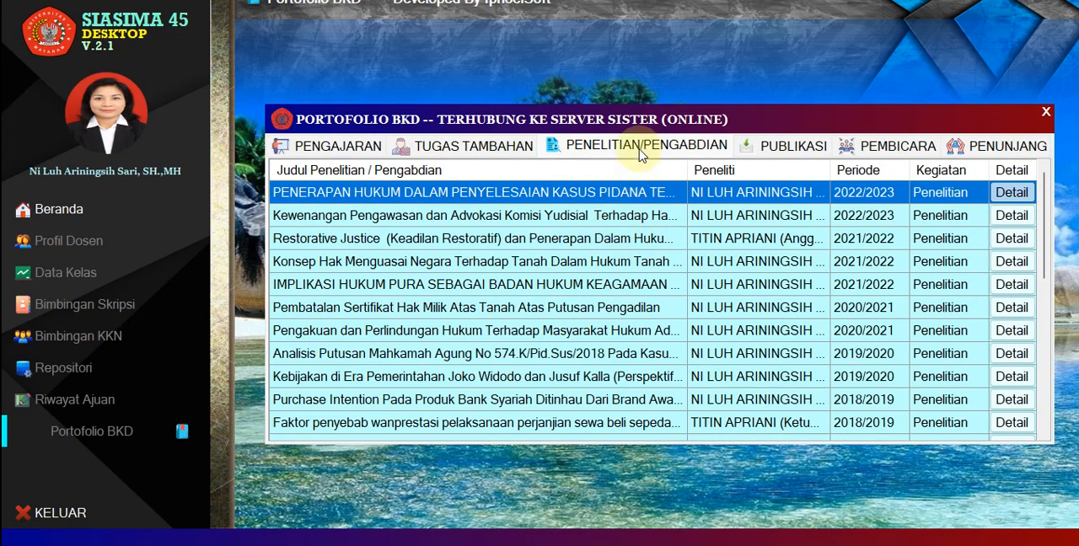
View the form for adding a Pengabdian entry, including its selectable lecturer list, and cancel it.
click(639, 150)
click(696, 178)
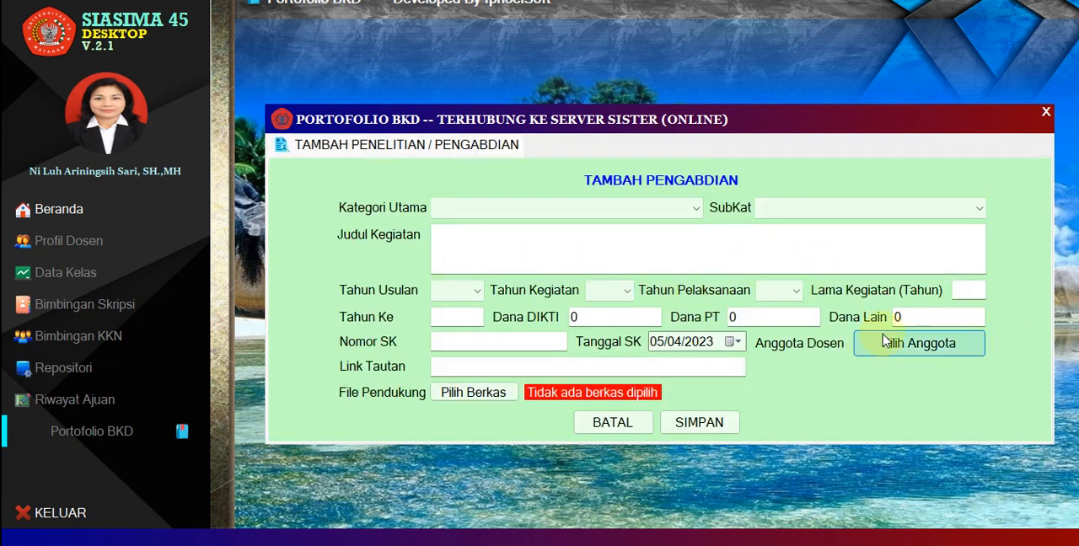
click(908, 350)
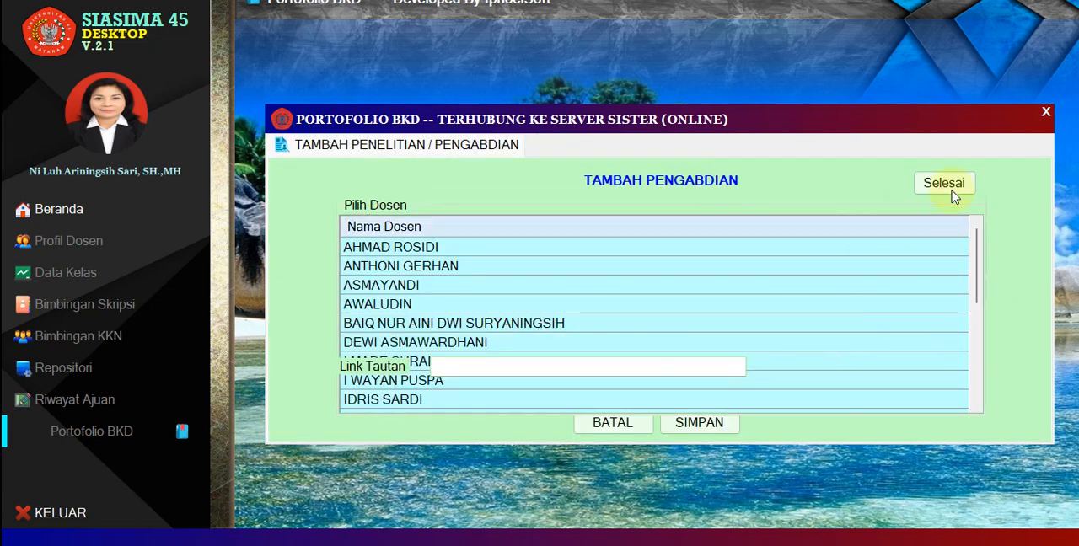
click(949, 182)
click(604, 421)
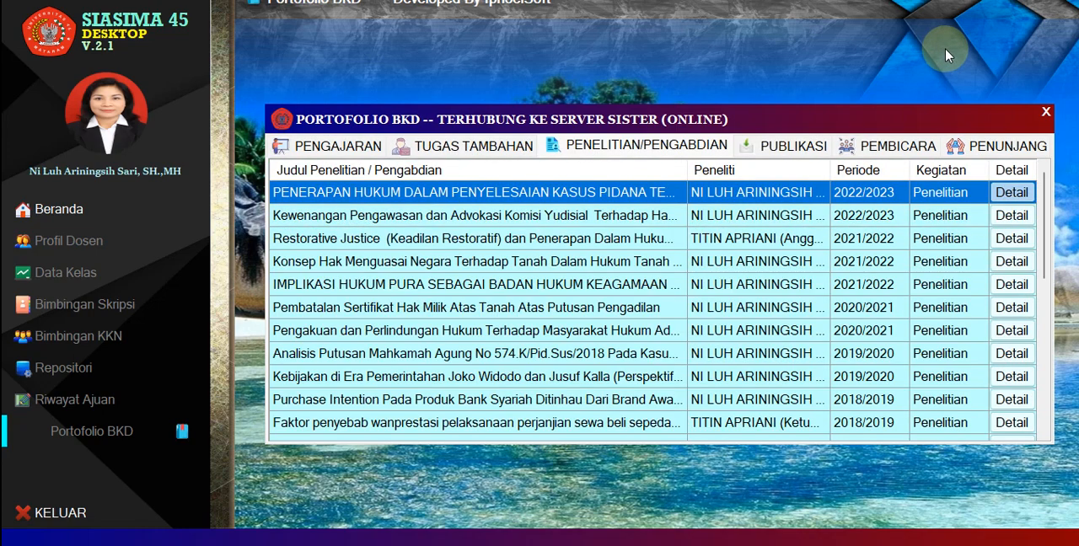
Look through the Publikasi list and view the details of the first publication.
click(794, 150)
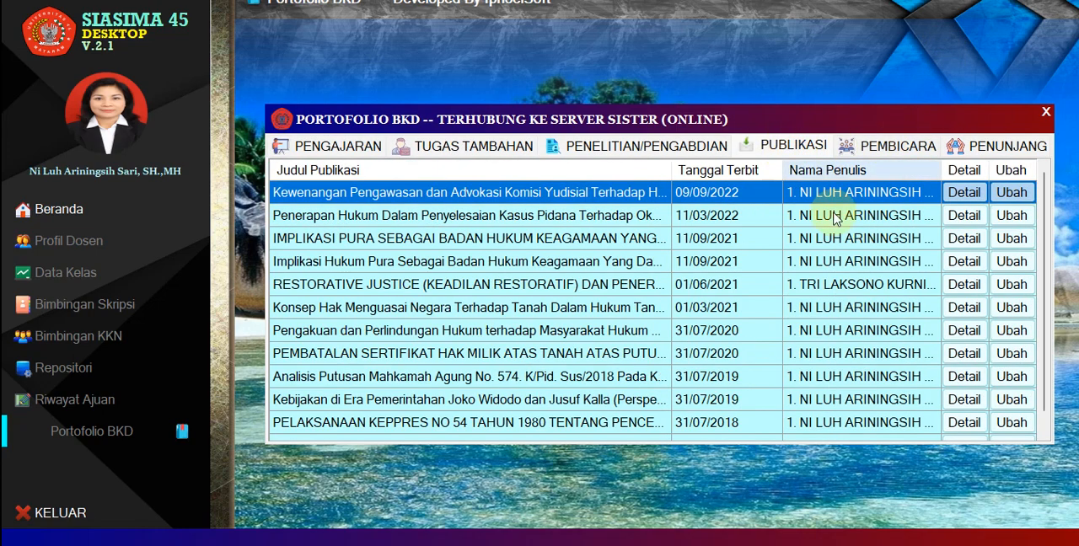
scroll(546, 351, down, 1)
scroll(546, 351, up, 1)
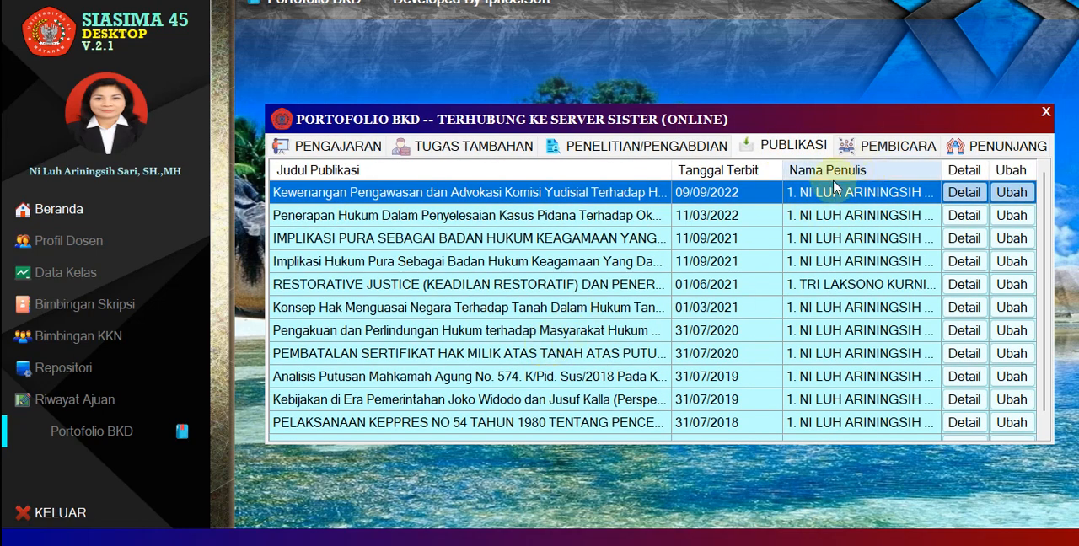
click(963, 192)
click(648, 389)
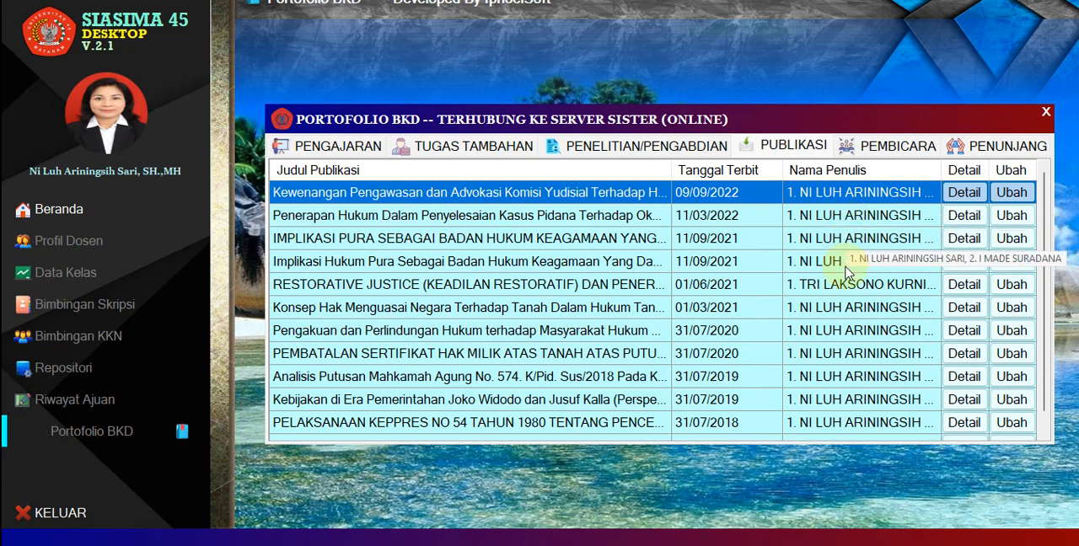
View the details of the "Implikasi Hukum Pura Sebagai Badan Hukum Keagamaan" and "Restorative Justice" publications, and bring up the Pembicara list.
click(959, 263)
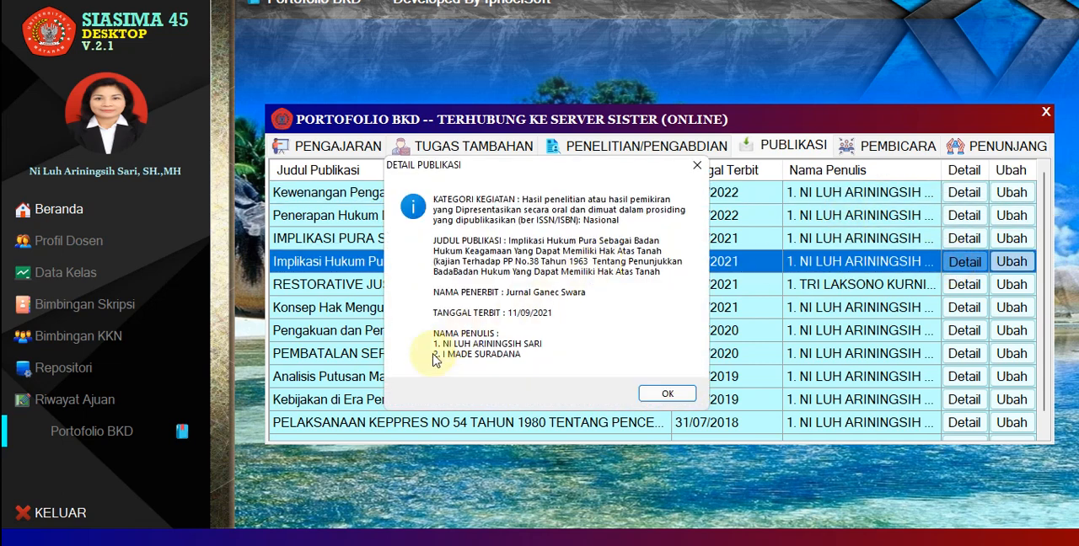
click(657, 395)
scroll(826, 308, down, 1)
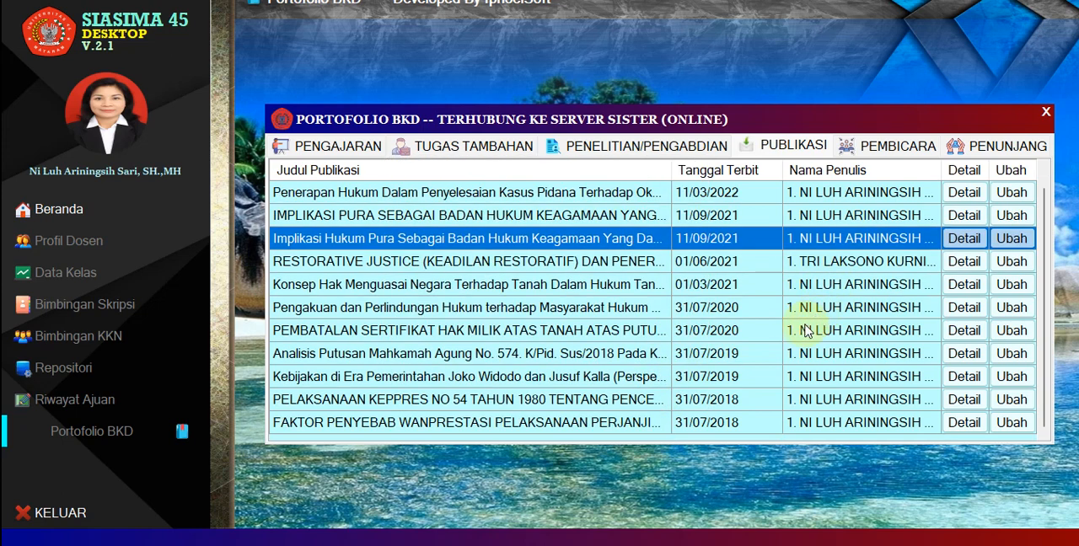
click(965, 268)
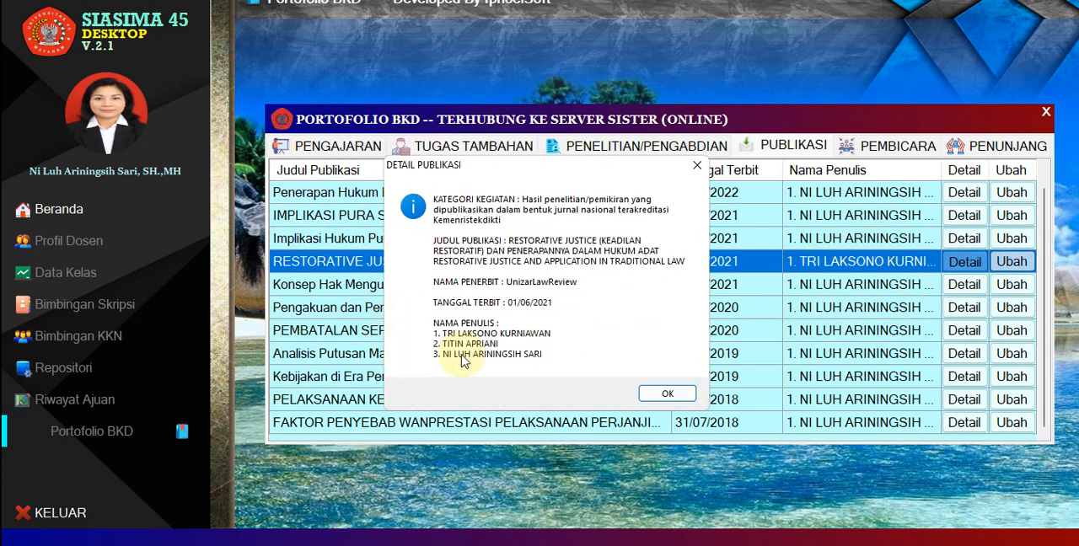
click(657, 392)
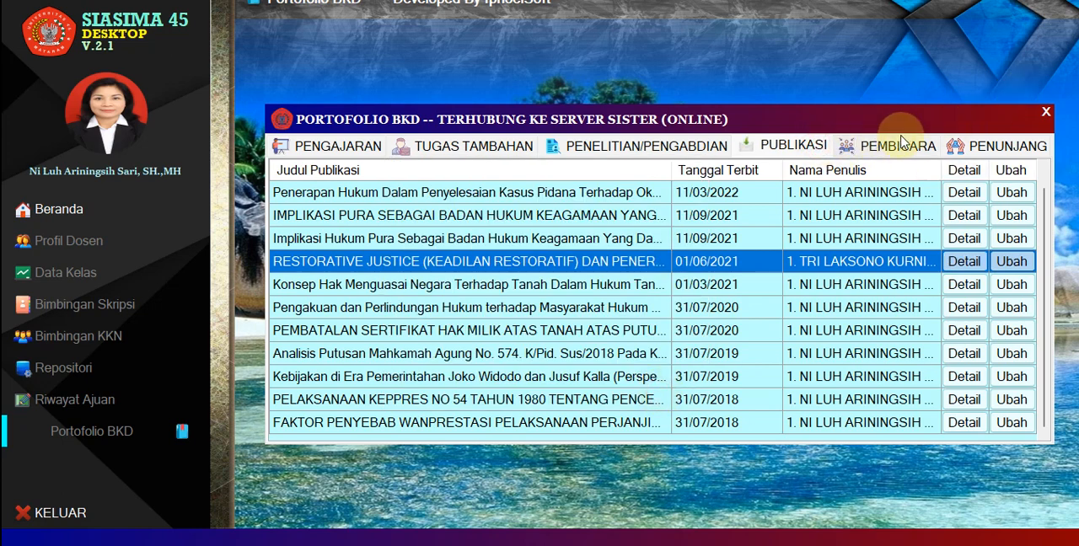
click(901, 148)
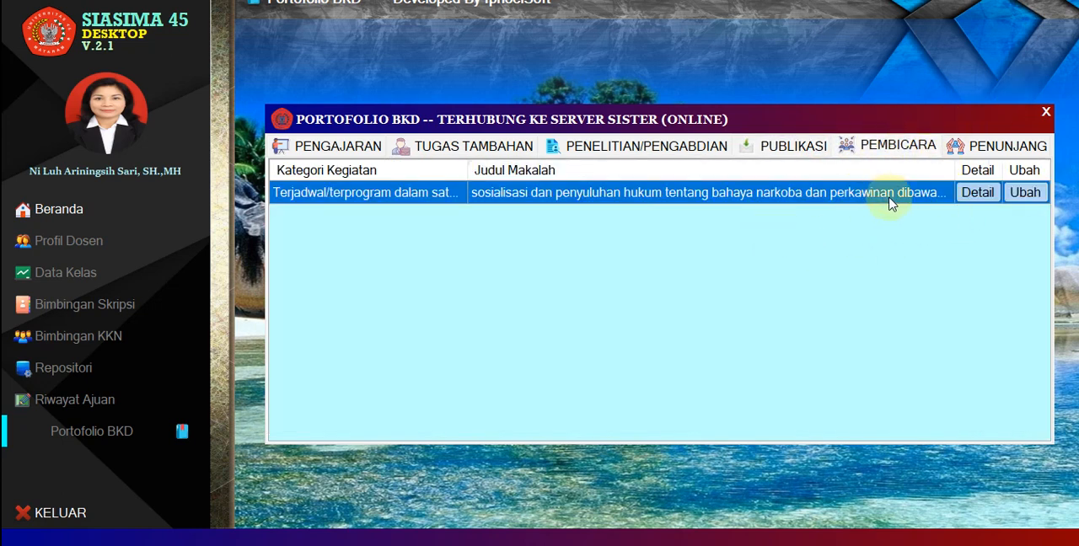
Try a new Publikasi entry with "Menghasilkan Karya Ilmiah sesuai dengan bidangnya" and "Hasil penelitian/pemikiran yang dipublikasikan dalam bentuk jurnal nasional", and cancel it.
click(786, 148)
click(807, 162)
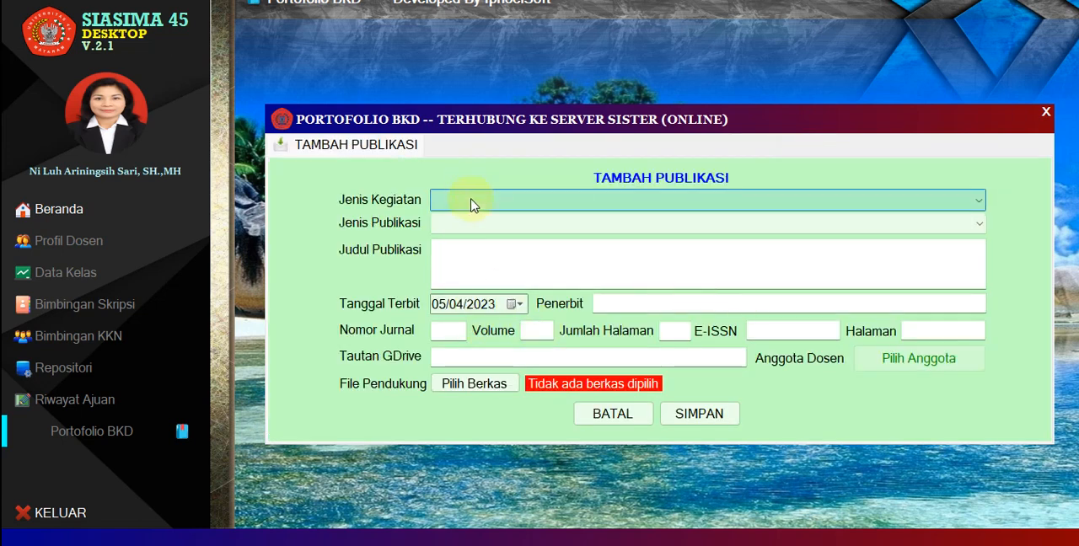
click(472, 201)
click(506, 220)
click(539, 222)
click(487, 247)
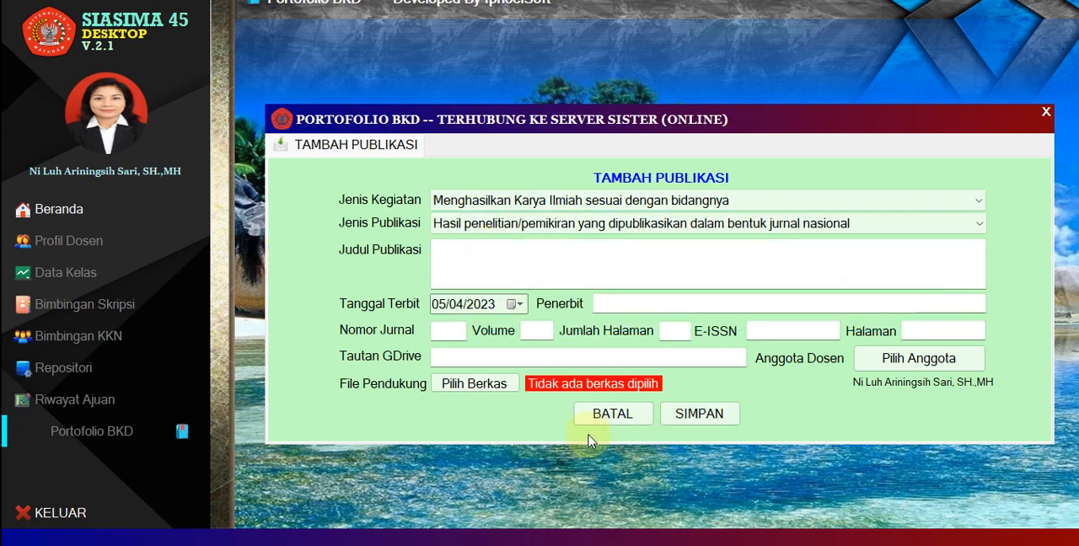
click(605, 413)
View the form for adding a Pembicara entry, including its Sub Kegiatan and Jenis Peran choices, and cancel it.
click(877, 148)
click(915, 158)
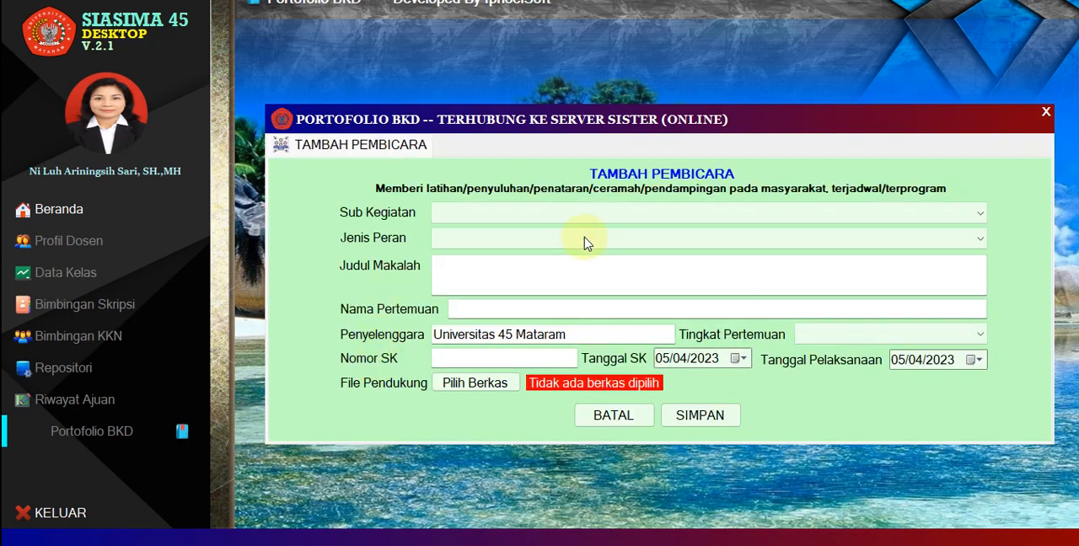
click(561, 211)
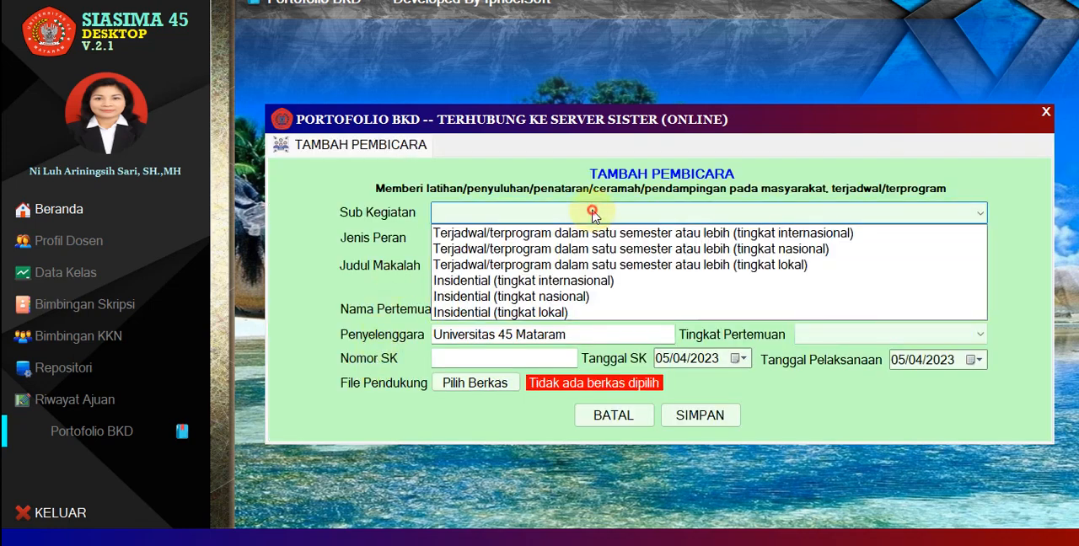
click(326, 253)
click(494, 239)
click(321, 272)
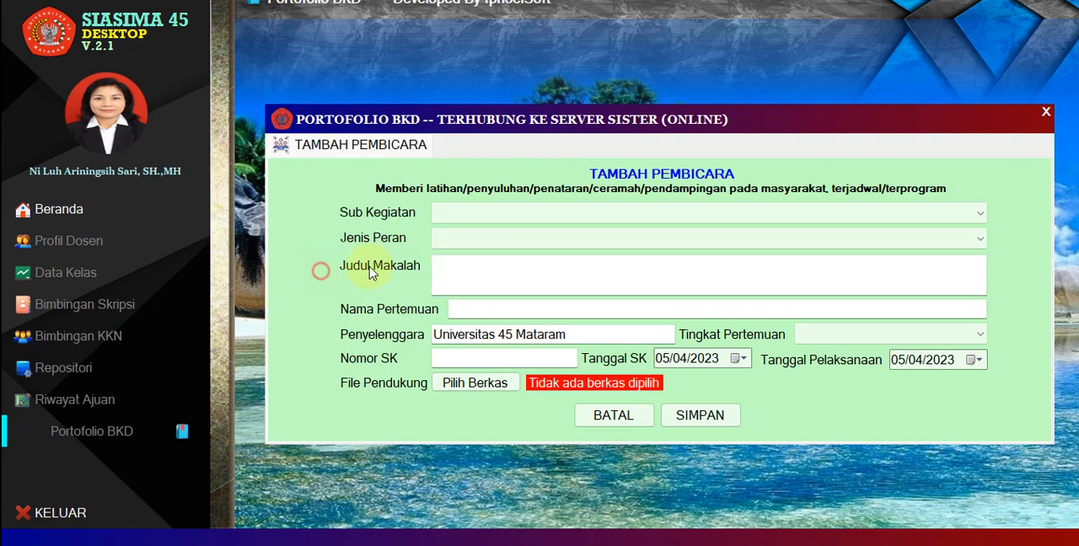
click(609, 414)
View the form for adding a Penunjang entry with its Kategori Utama choices, cancel it and close the BKD portfolio.
click(1001, 144)
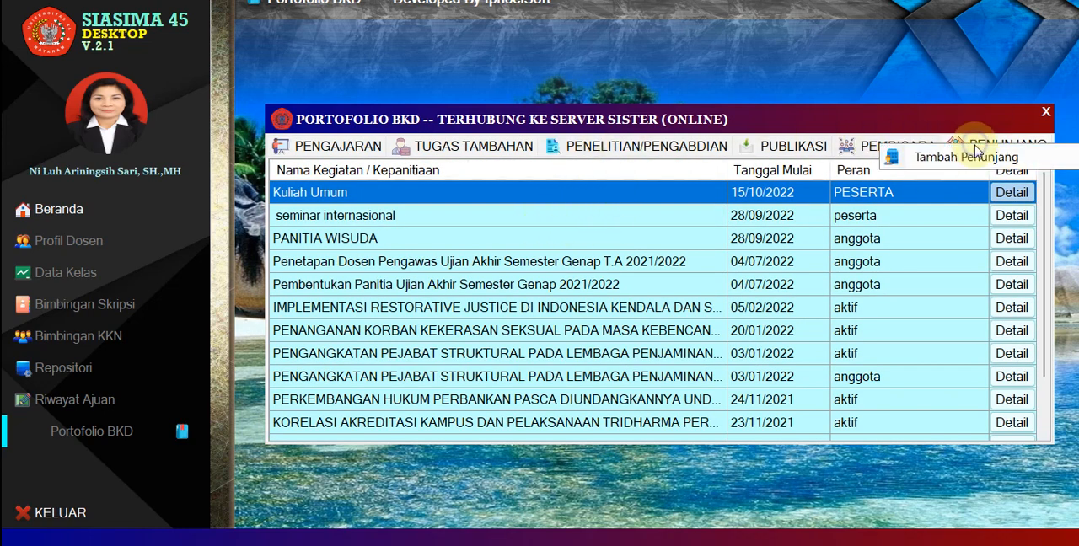
click(962, 145)
click(569, 217)
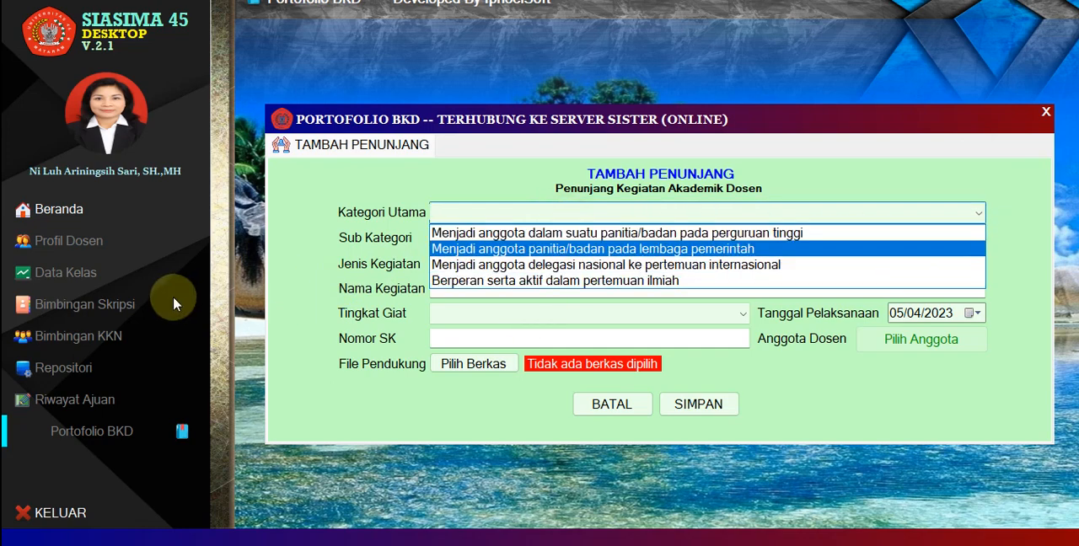
click(301, 309)
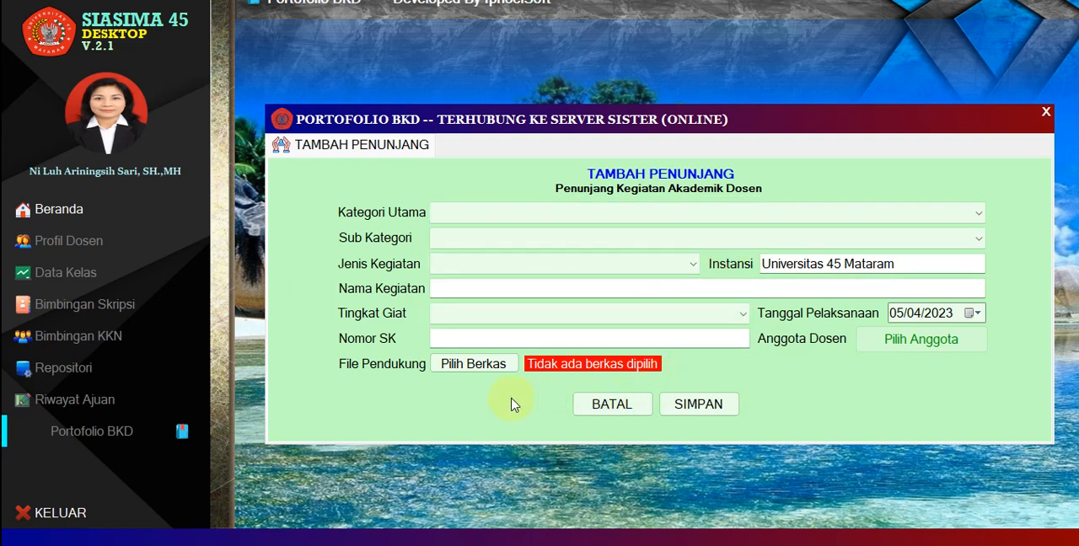
click(615, 408)
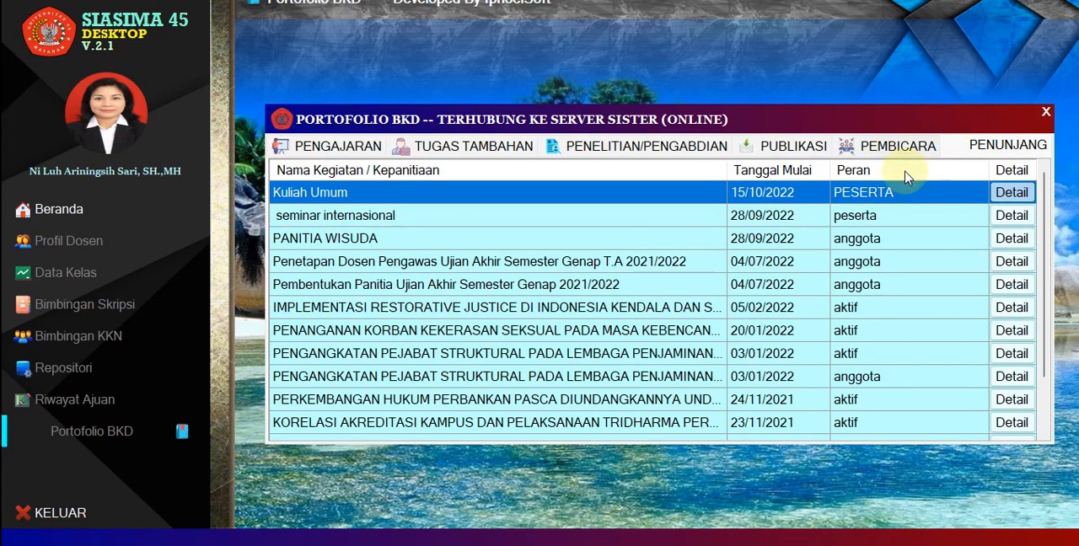
click(1046, 115)
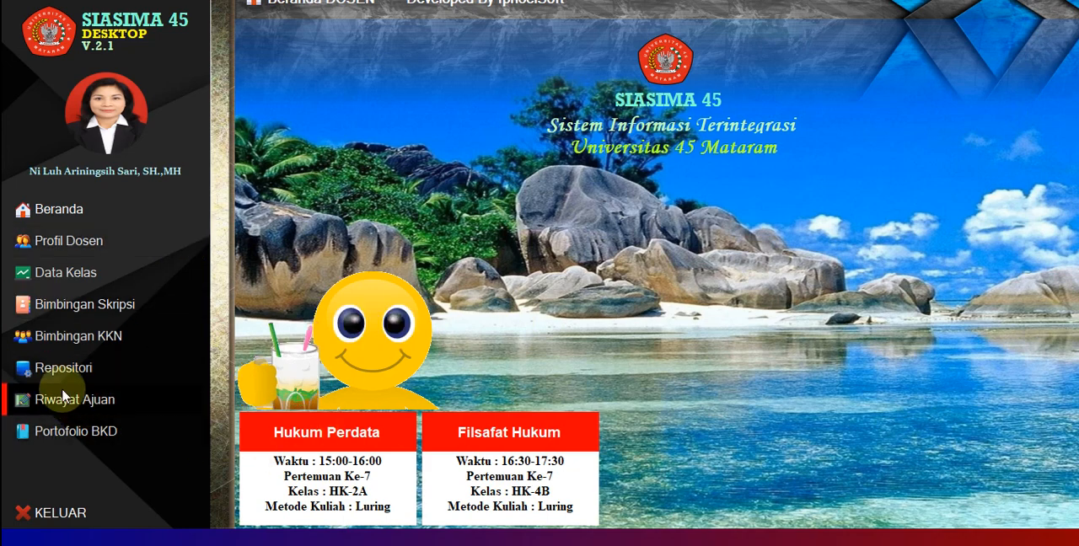
Open the document repository and check the available Jenis Dokumen choices.
click(104, 364)
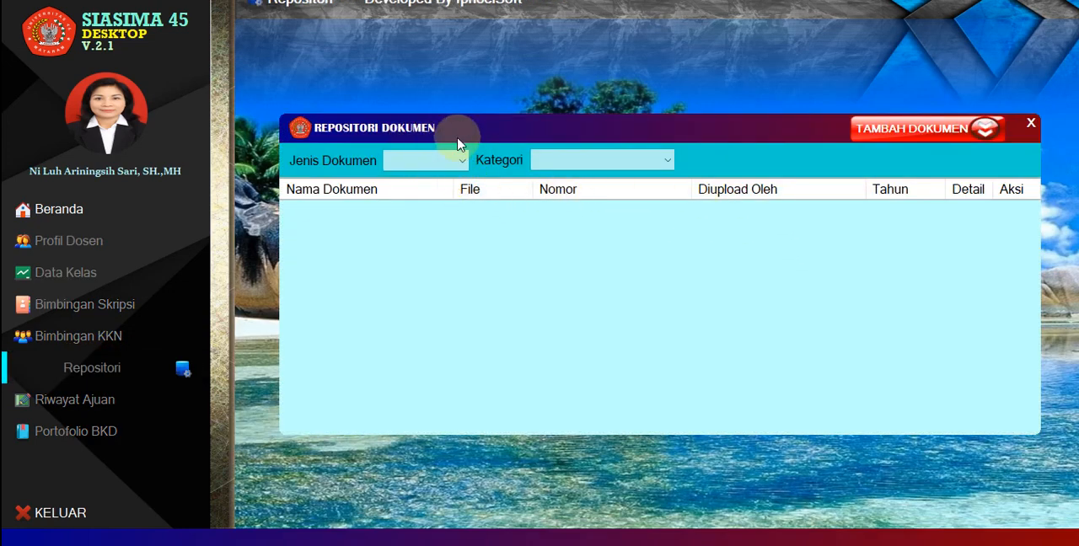
click(436, 161)
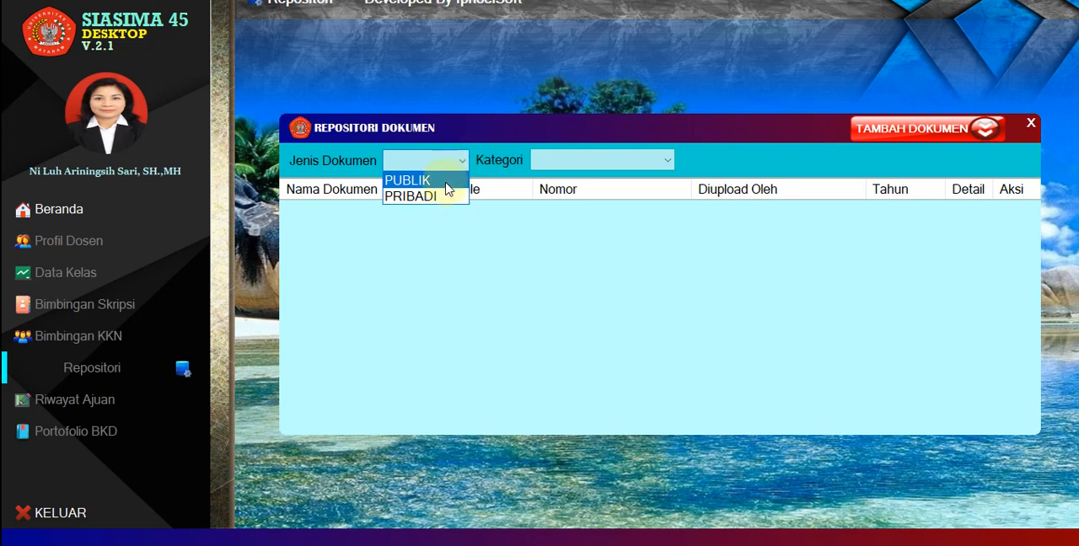
click(540, 207)
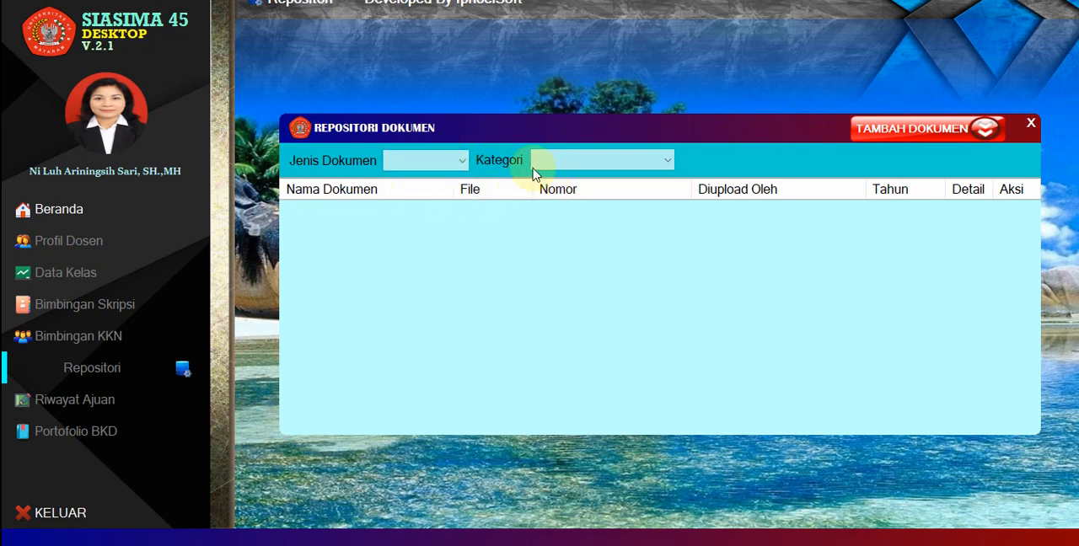
click(597, 166)
Filter the repository by Jenis Dokumen PUBLIK, Kategori SK JADWAL MENGAJAR, Prodi ILMU HUKUM and Periode 20222.
click(462, 163)
click(455, 161)
click(445, 180)
click(590, 162)
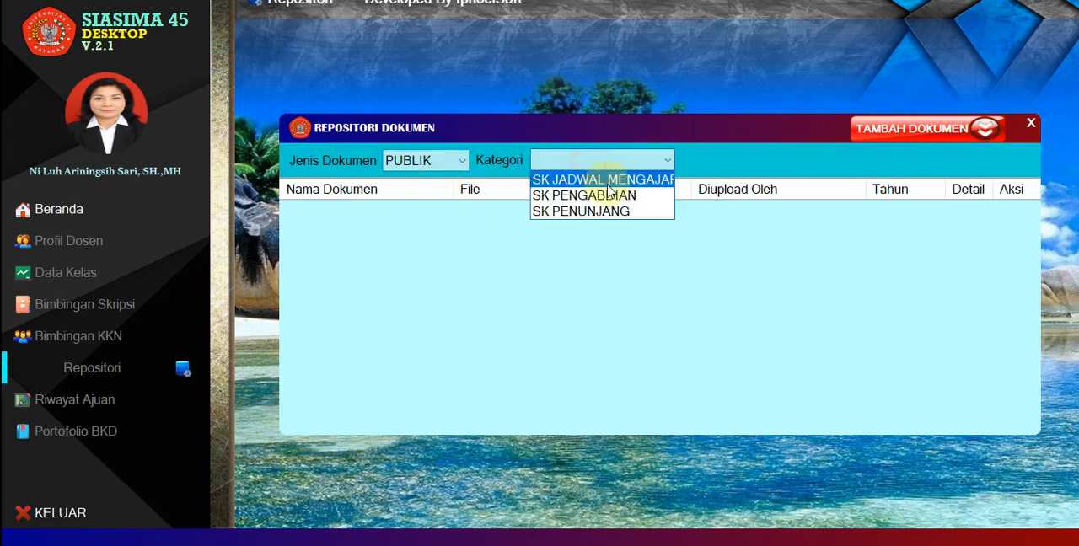
click(595, 187)
click(848, 159)
click(748, 175)
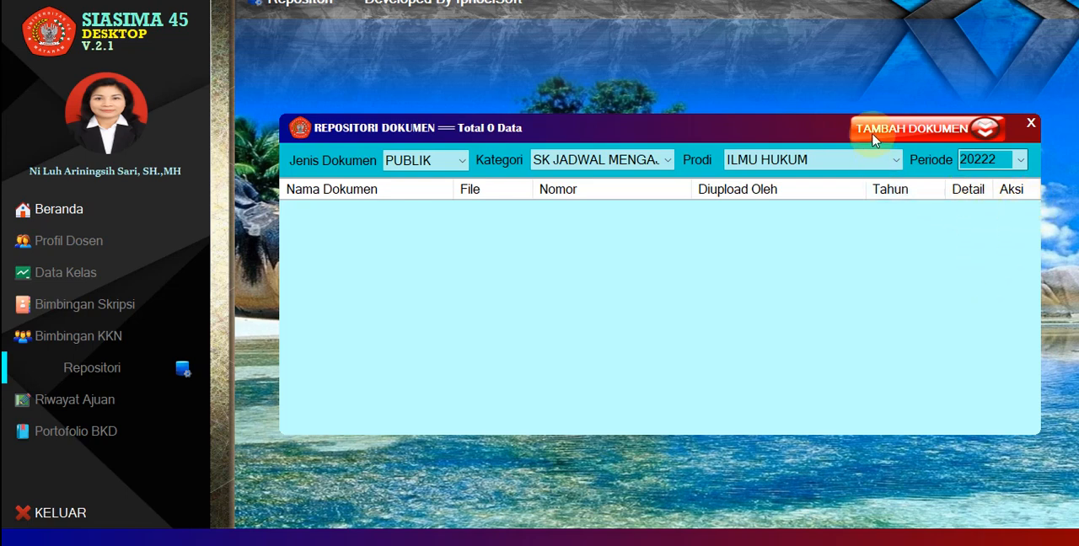
View the form for adding a repository document, cancel it and close the repository.
click(906, 128)
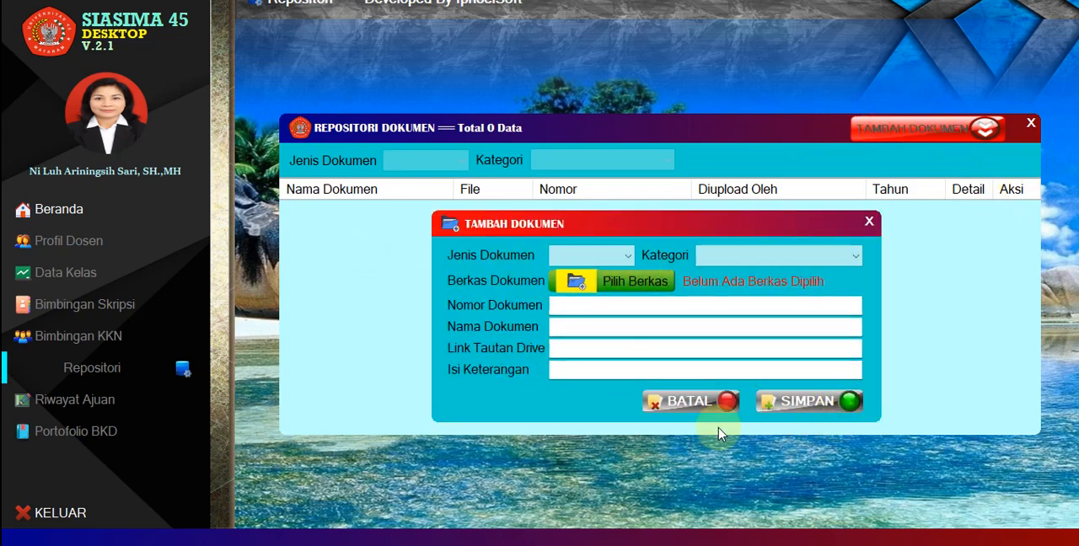
click(690, 403)
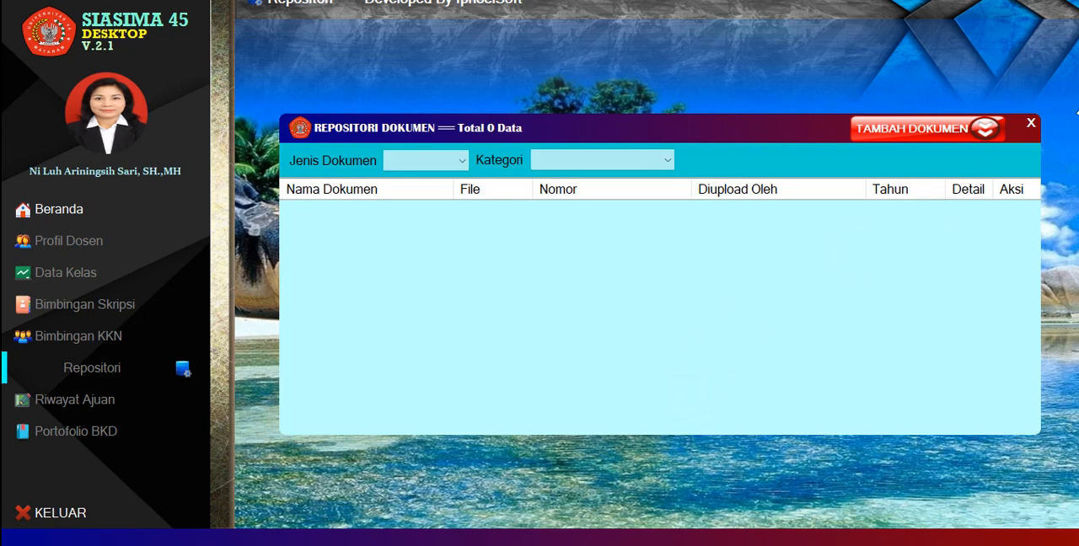
click(1030, 126)
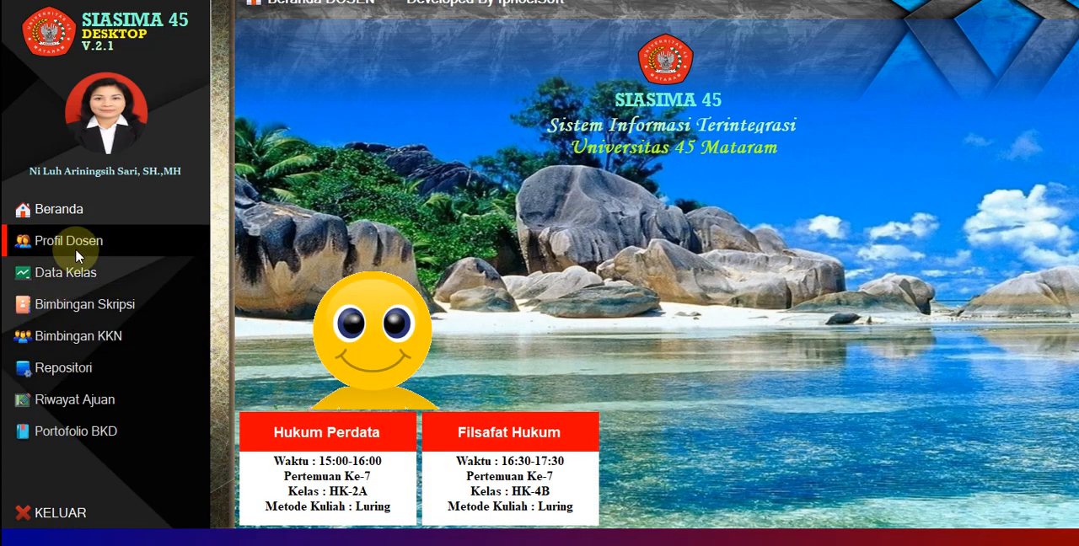